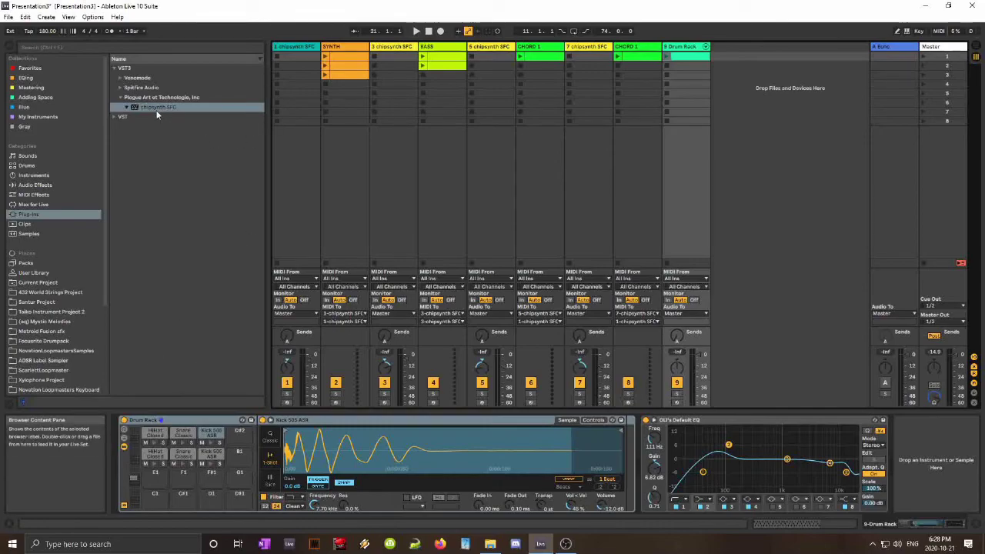
Insert a new MIDI track, load chipsynth SFC onto it, and nudge the synth window right.
{"action": "right_click", "coordinate": [739, 64]}
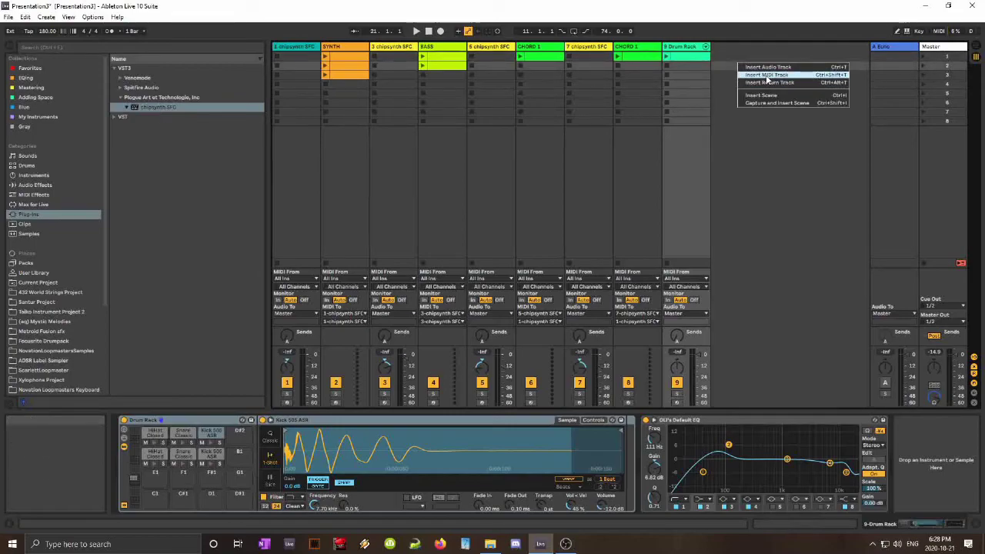
{"action": "left_click", "coordinate": [768, 76]}
{"action": "left_click_drag", "start_coordinate": [156, 108], "coordinate": [715, 161]}
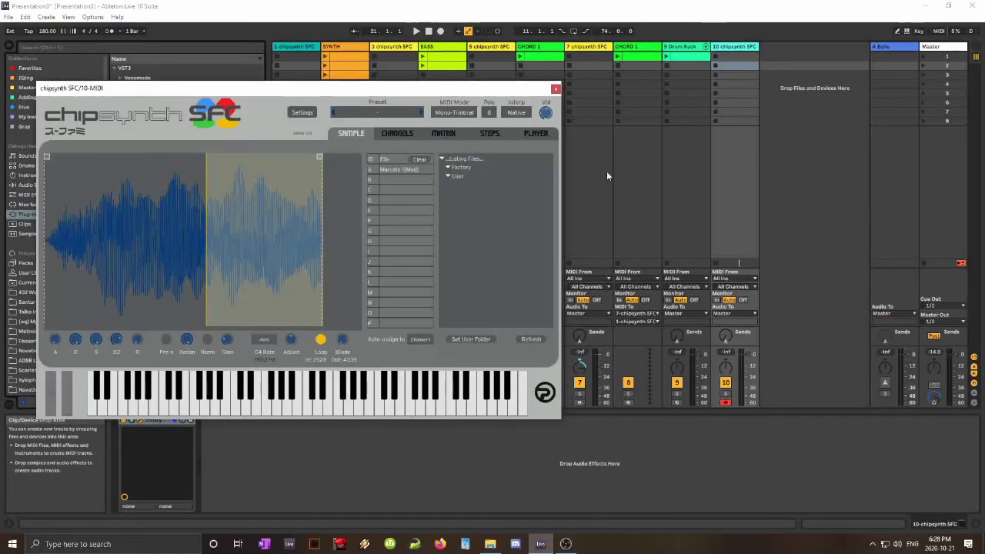
{"action": "left_click_drag", "start_coordinate": [280, 89], "coordinate": [336, 87]}
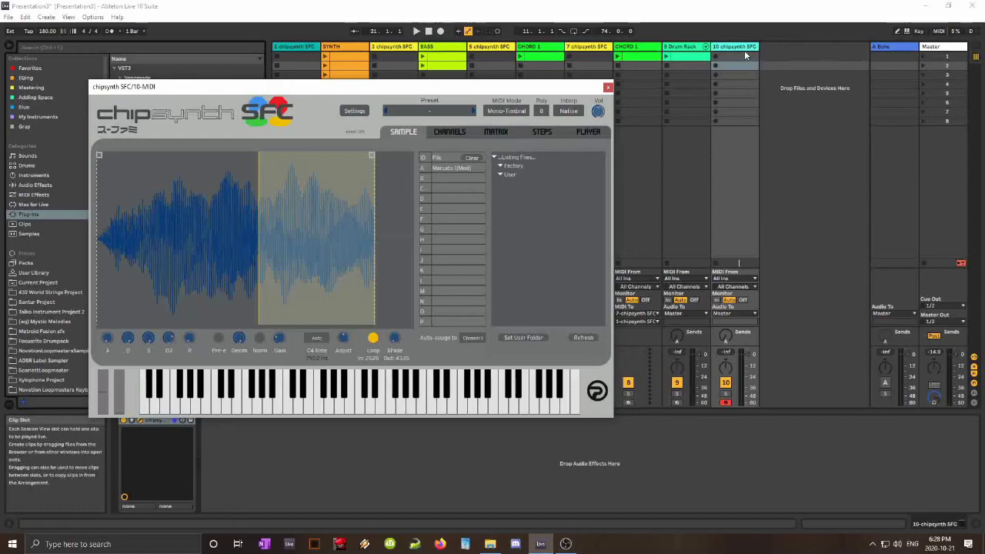
Load the Init (PolyTimbral) factory preset in chipsynth SFC.
{"action": "left_click", "coordinate": [448, 110]}
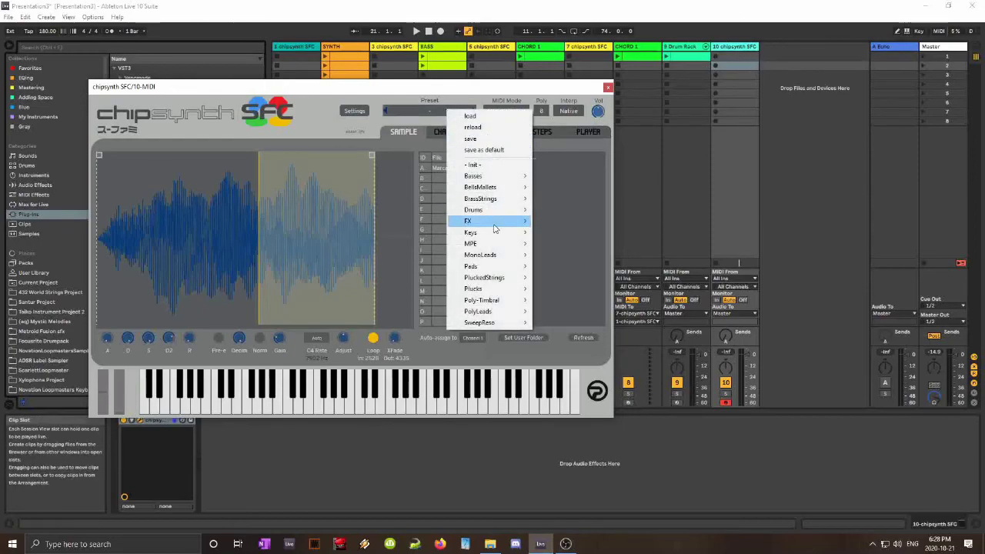
{"action": "mouse_move", "coordinate": [482, 300]}
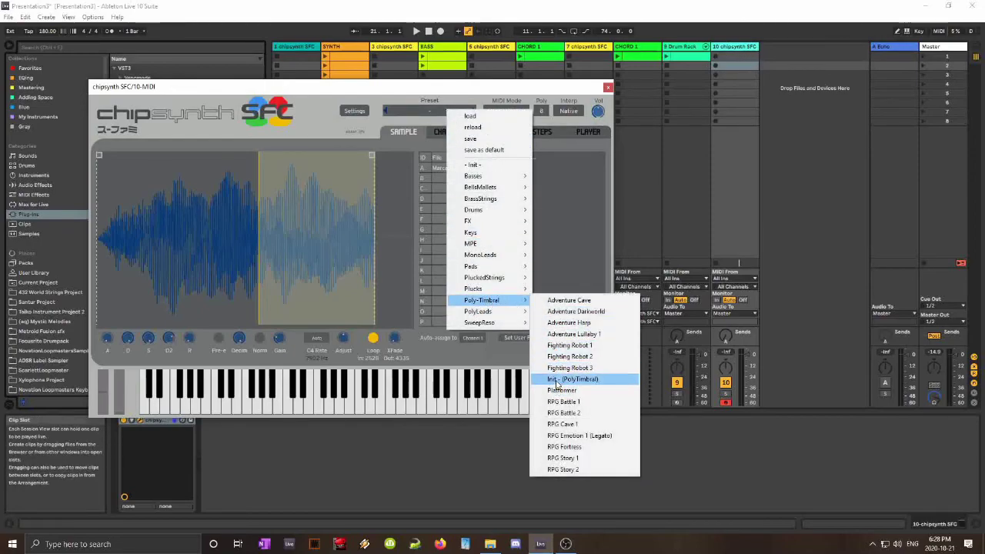
{"action": "left_click", "coordinate": [557, 379]}
Keep Poly-Timbral MIDI mode, set polyphony to 8 voices, and clear sample slot A.
{"action": "left_click", "coordinate": [506, 111]}
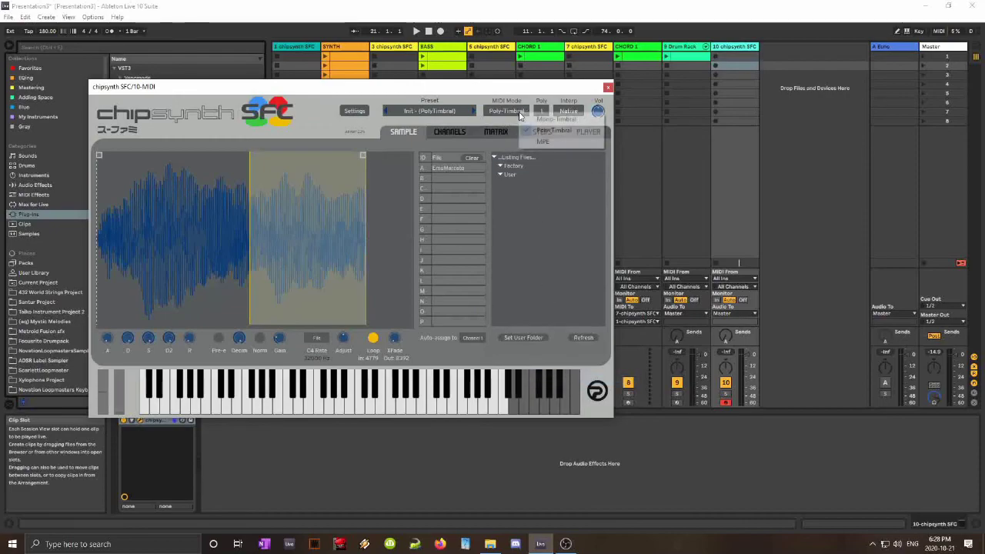
{"action": "left_click", "coordinate": [542, 109]}
{"action": "left_click", "coordinate": [542, 109]}
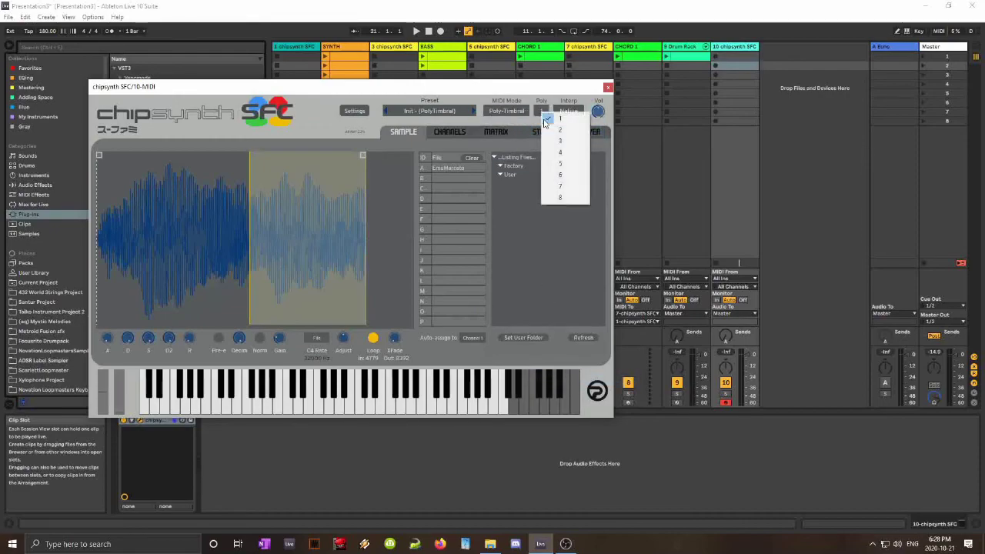
{"action": "left_click", "coordinate": [561, 198]}
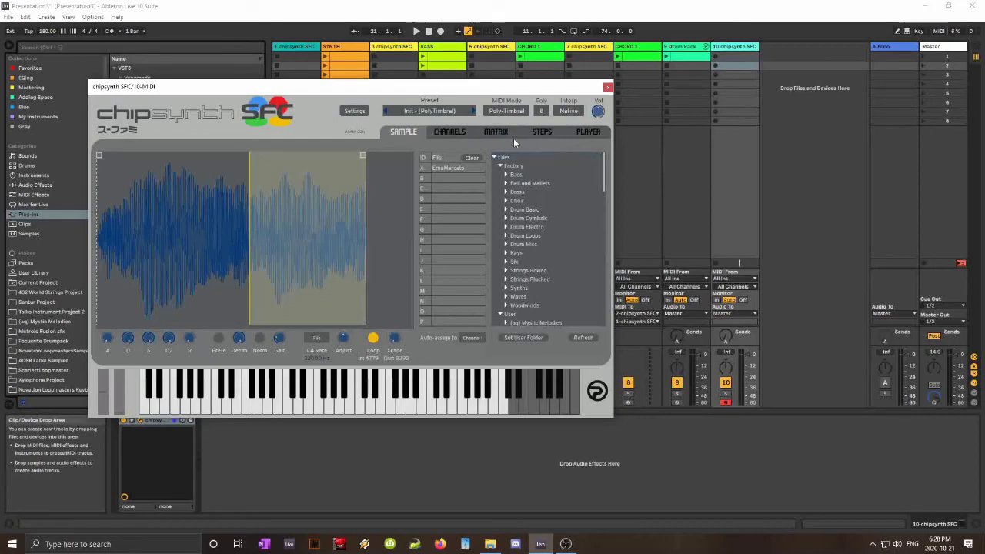
{"action": "left_click", "coordinate": [446, 168]}
{"action": "left_click", "coordinate": [481, 161]}
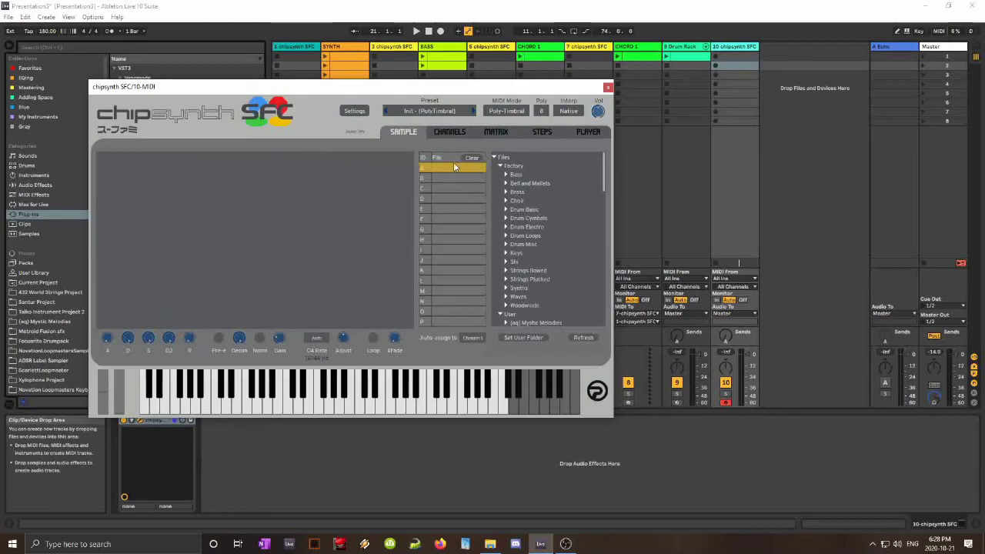
In the SPC song player, load the Top Gear 2 song file tg2.rsn.
{"action": "left_click", "coordinate": [587, 132]}
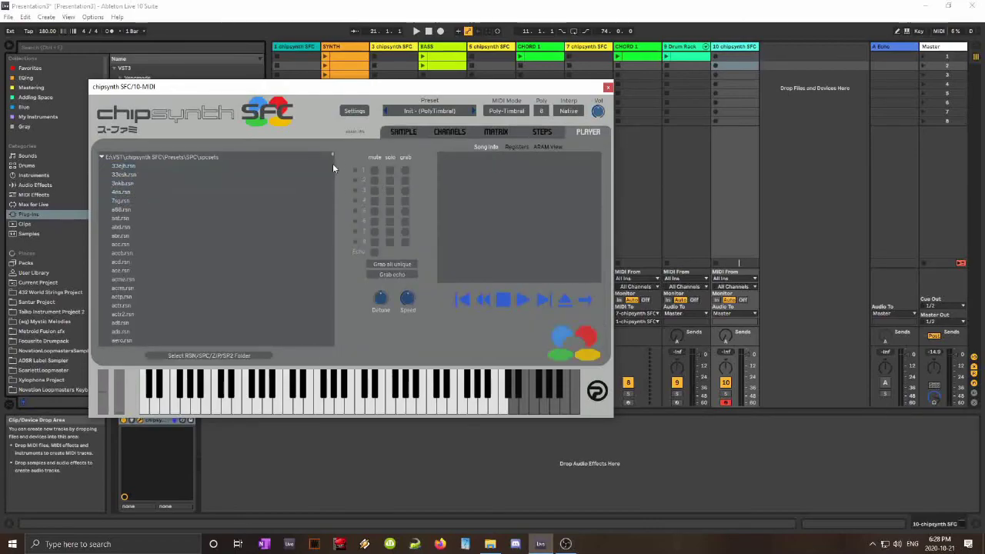
{"action": "left_click_drag", "start_coordinate": [332, 154], "coordinate": [312, 298]}
{"action": "scroll", "coordinate": [311, 297], "scroll_direction": "down", "scroll_amount": 5}
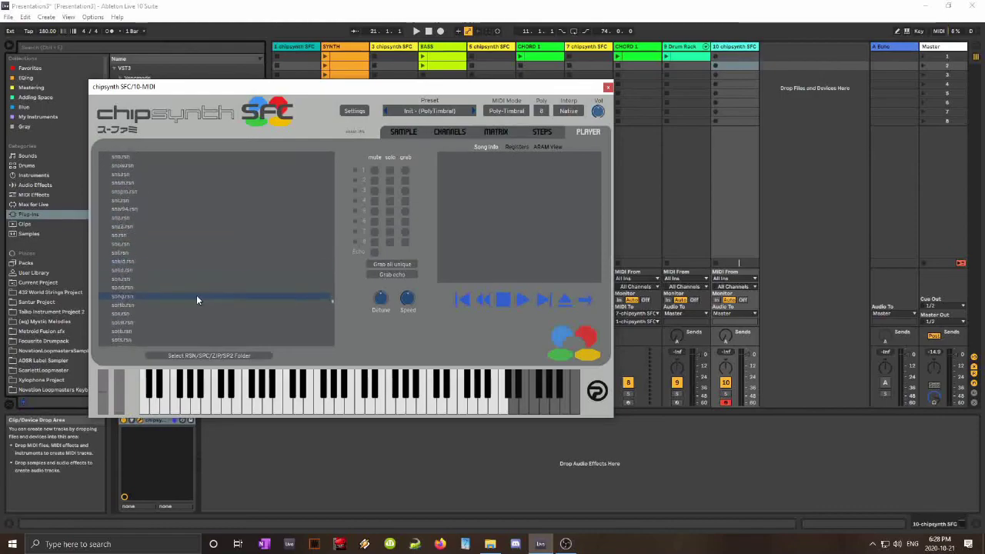
{"action": "scroll", "coordinate": [193, 293], "scroll_direction": "down", "scroll_amount": 8}
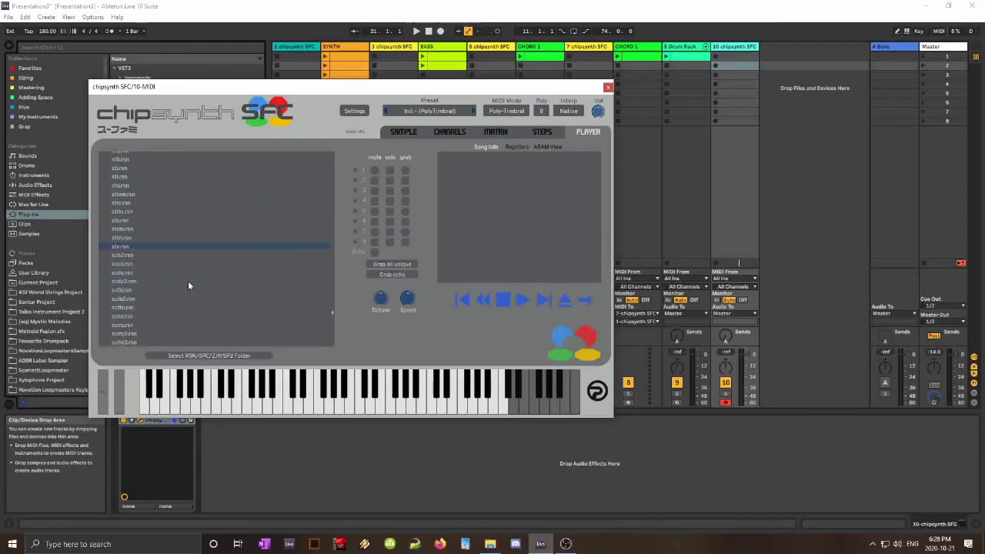
{"action": "scroll", "coordinate": [193, 285], "scroll_direction": "down", "scroll_amount": 8}
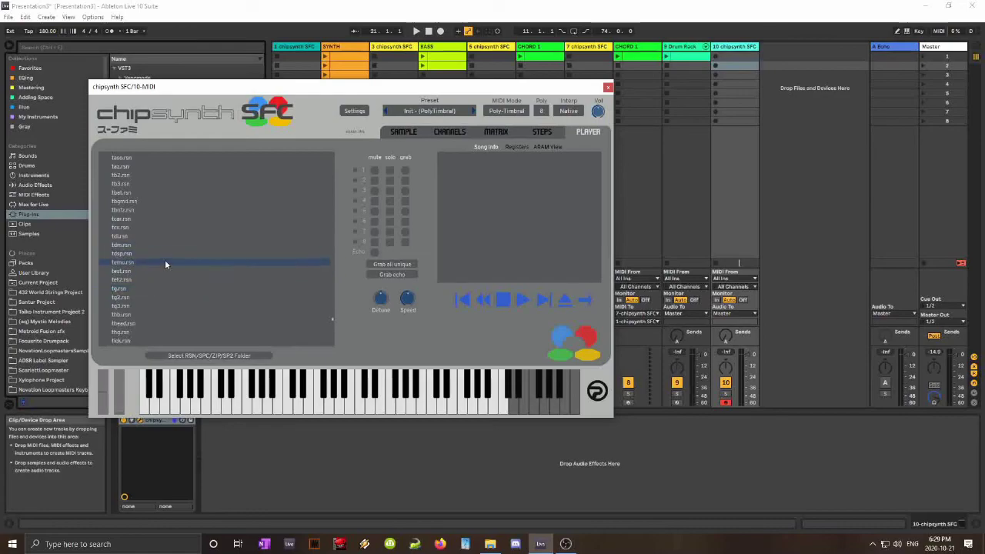
{"action": "scroll", "coordinate": [165, 264], "scroll_direction": "down", "scroll_amount": 2}
{"action": "left_click", "coordinate": [119, 262]}
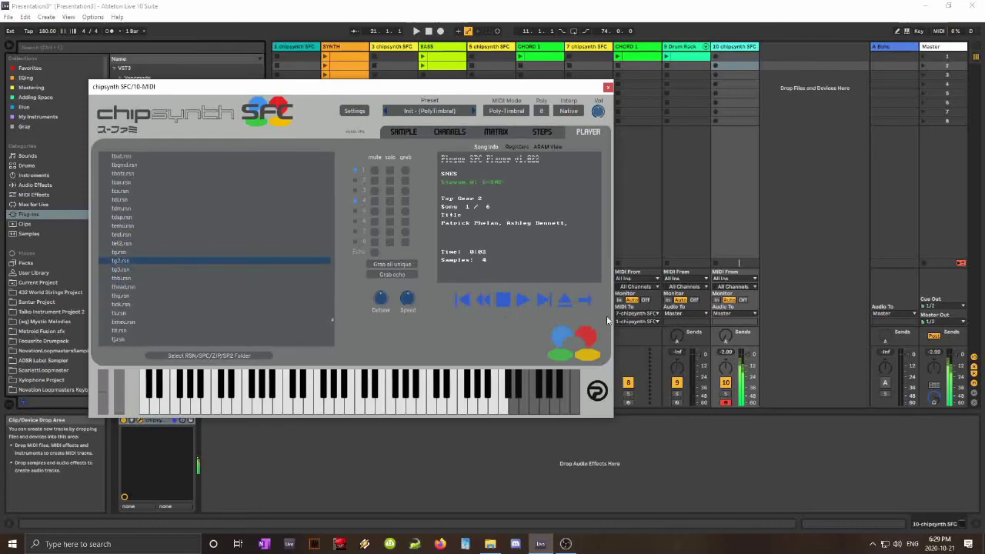
Skip to song 3, Ayers Rock, and solo its third channel.
{"action": "left_click", "coordinate": [542, 300]}
{"action": "left_click", "coordinate": [542, 300]}
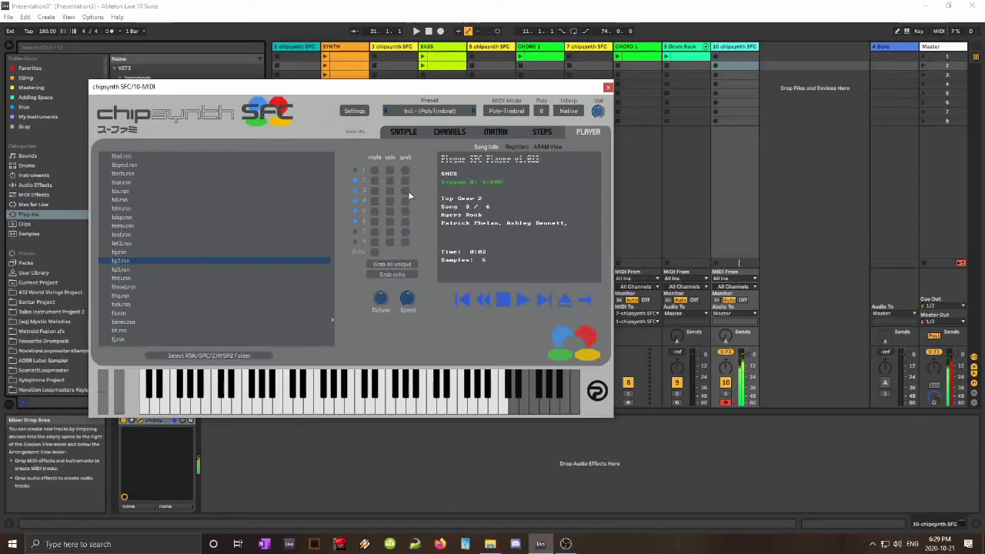
{"action": "left_click", "coordinate": [389, 191]}
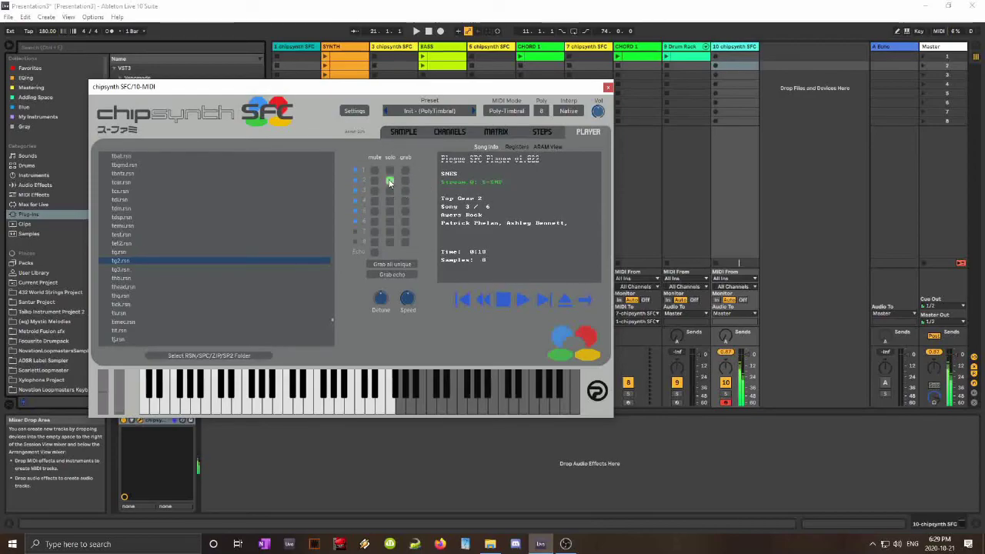
{"action": "left_click", "coordinate": [403, 132]}
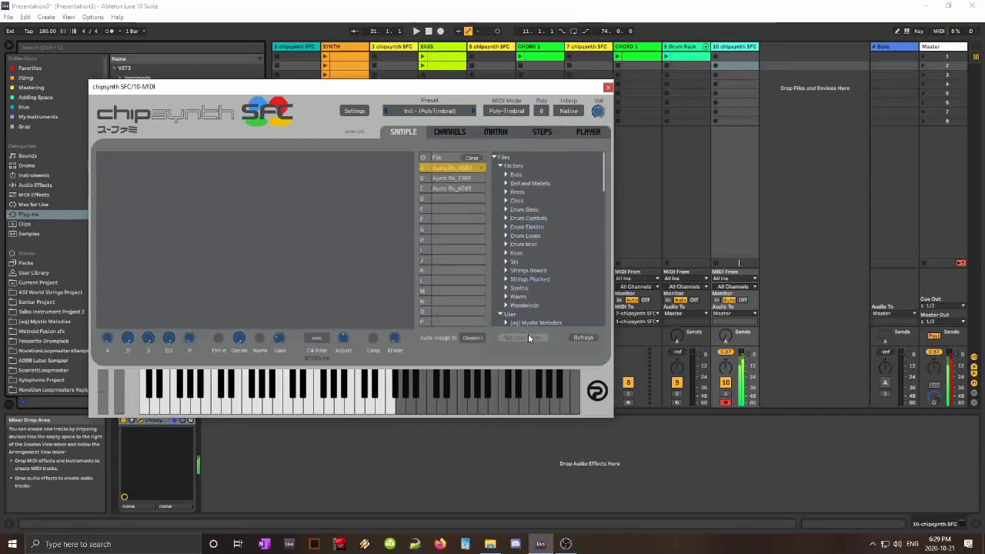
{"action": "left_click", "coordinate": [587, 132]}
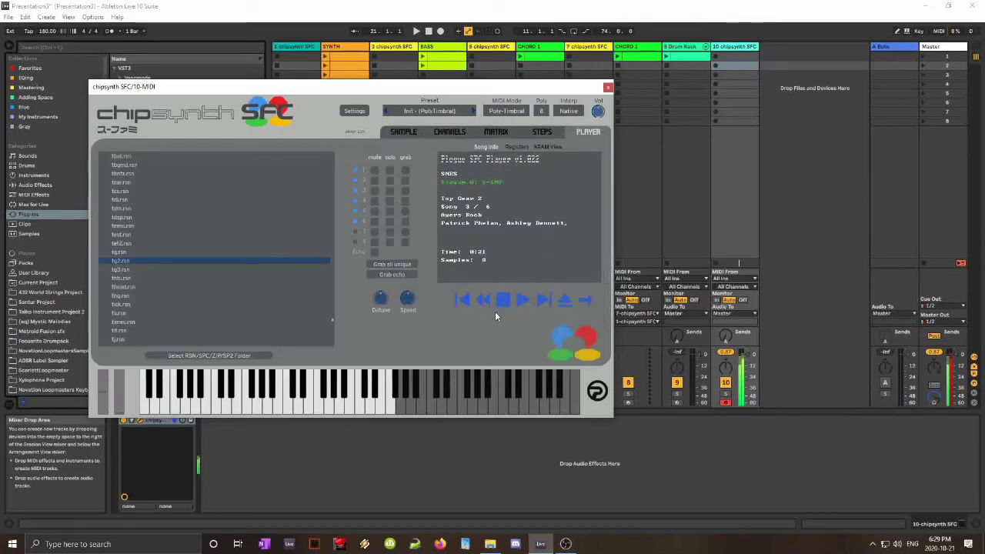
{"action": "left_click", "coordinate": [408, 133]}
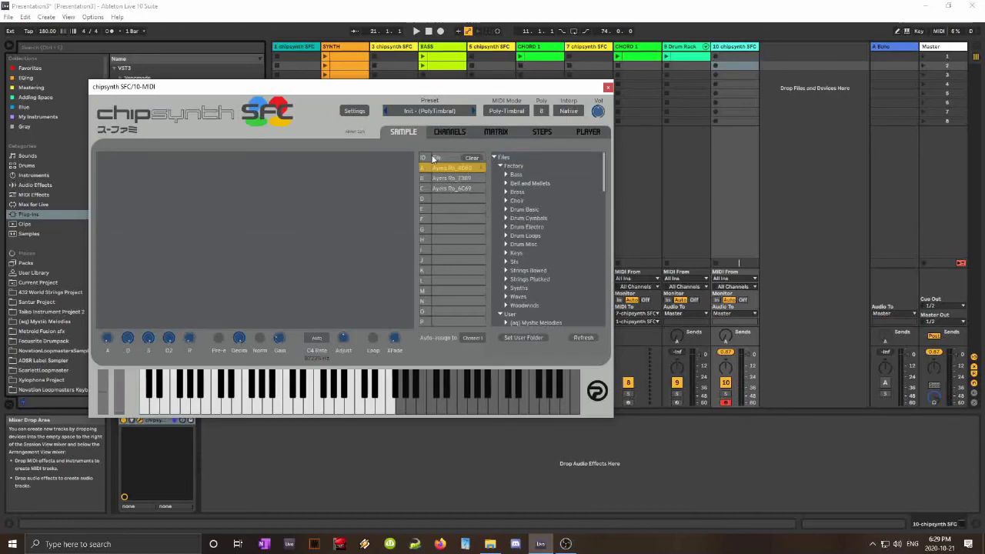
{"action": "left_click", "coordinate": [243, 412]}
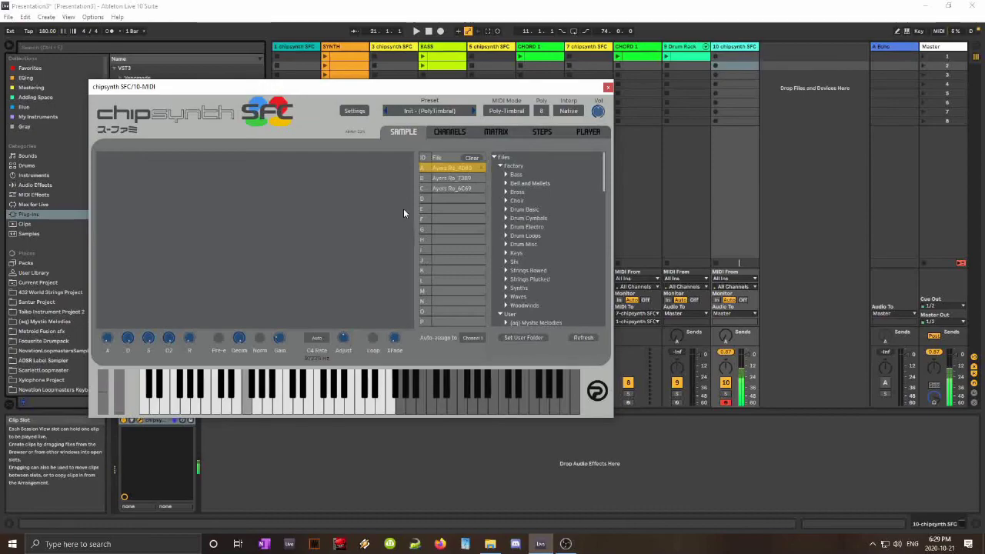
{"action": "left_click", "coordinate": [450, 133]}
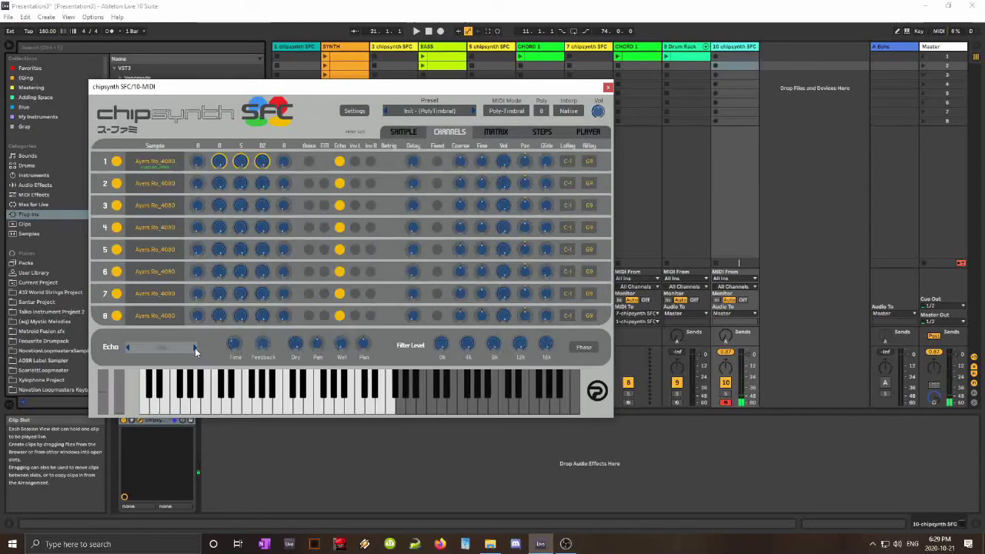
{"action": "left_click", "coordinate": [403, 132]}
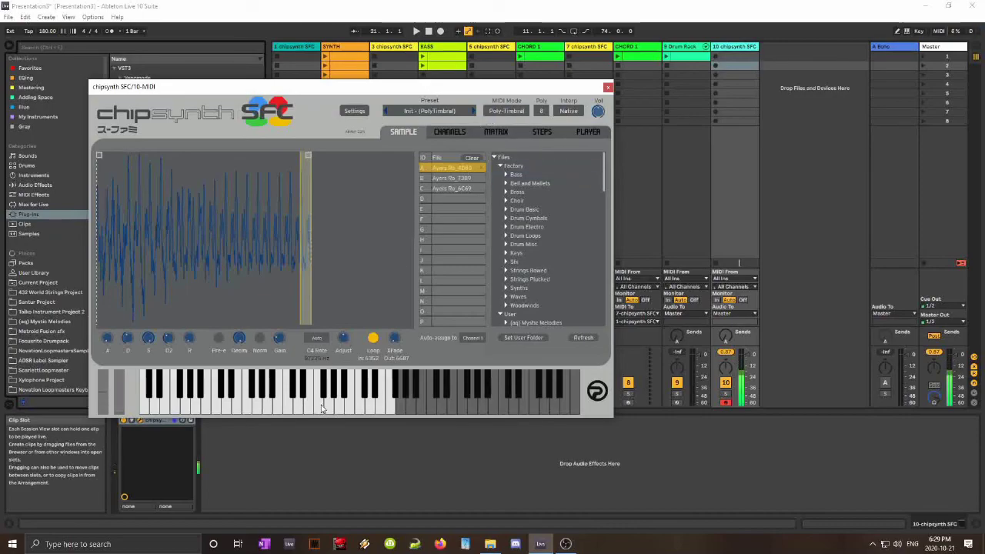
{"action": "left_click", "coordinate": [452, 179]}
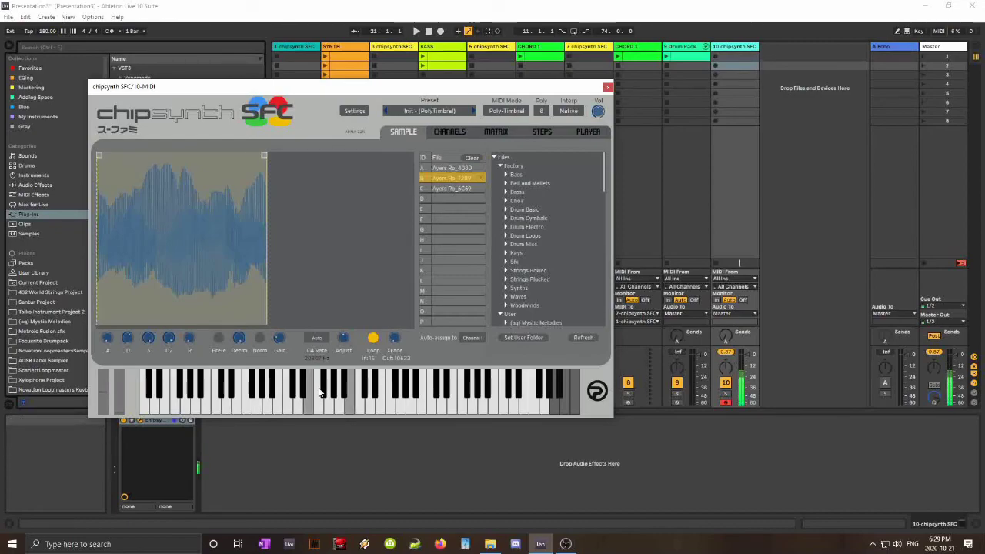
{"action": "left_click", "coordinate": [452, 189]}
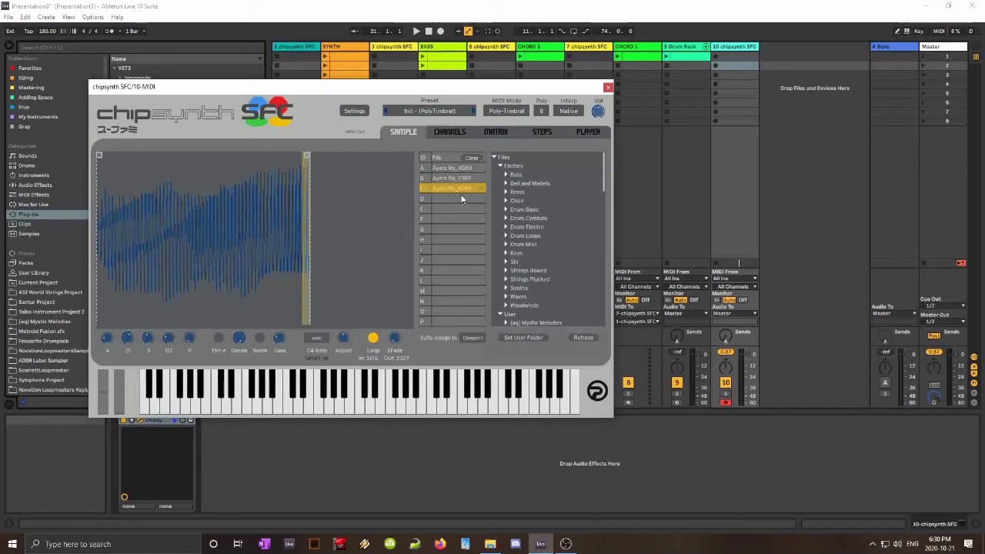
{"action": "left_click_drag", "start_coordinate": [507, 92], "coordinate": [467, 79]}
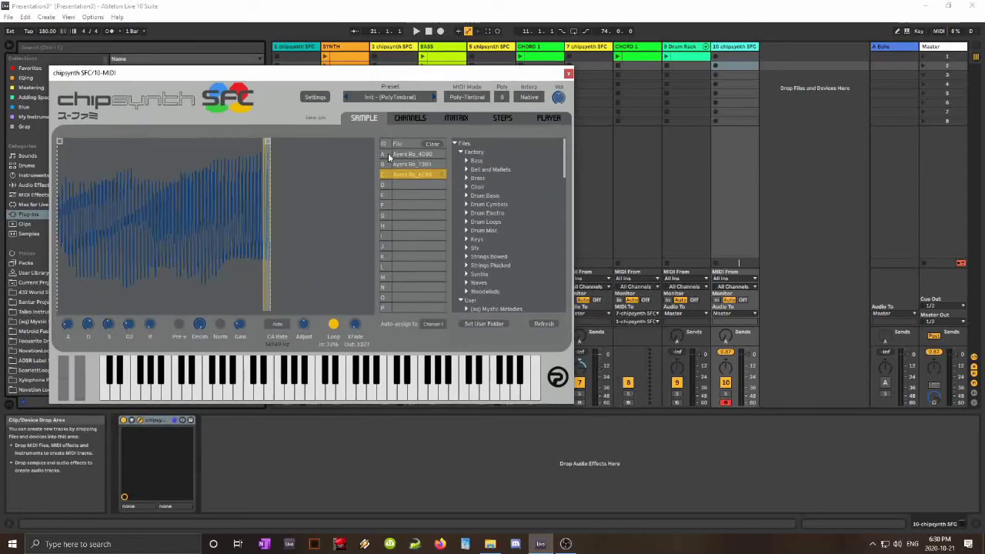
Disable channels 4 through 8 and auto-assign the samples to Channel 1.
{"action": "left_click", "coordinate": [409, 117]}
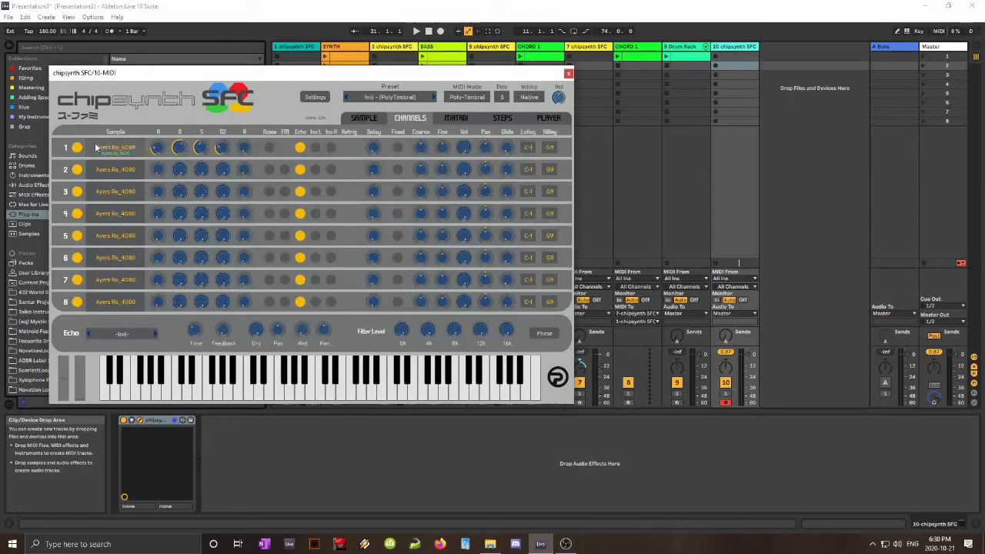
{"action": "left_click_drag", "start_coordinate": [77, 213], "coordinate": [77, 302]}
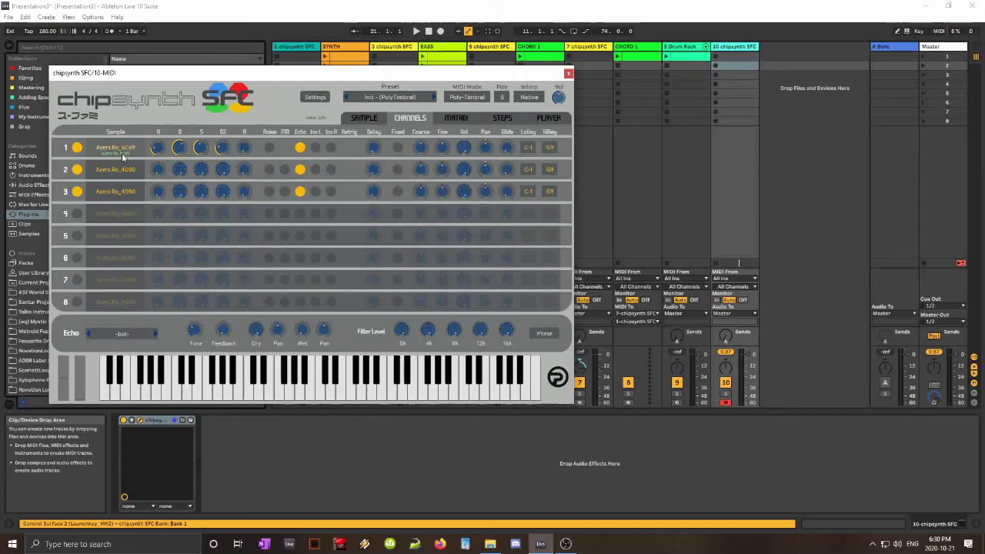
{"action": "left_click", "coordinate": [364, 117]}
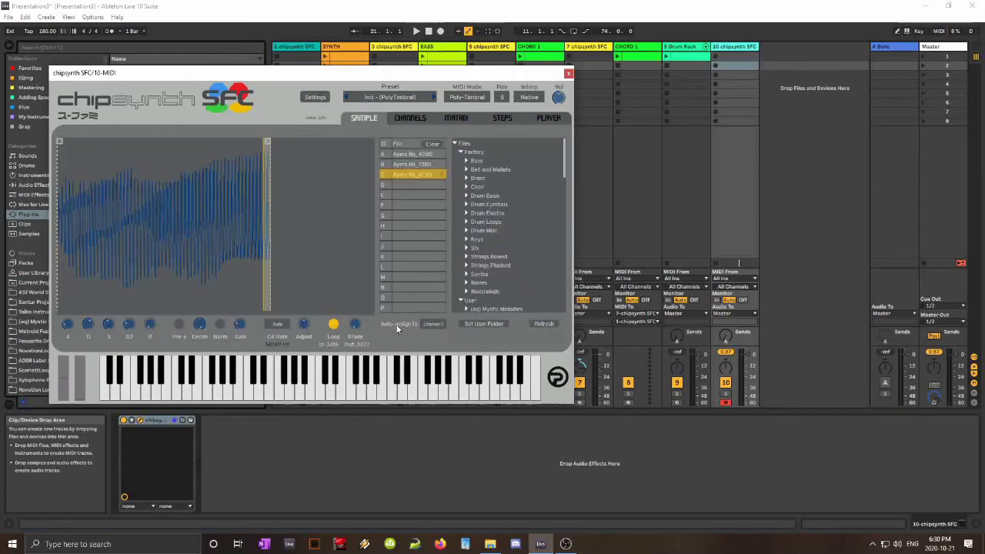
{"action": "left_click", "coordinate": [433, 324]}
{"action": "left_click", "coordinate": [455, 350]}
{"action": "left_click", "coordinate": [412, 117]}
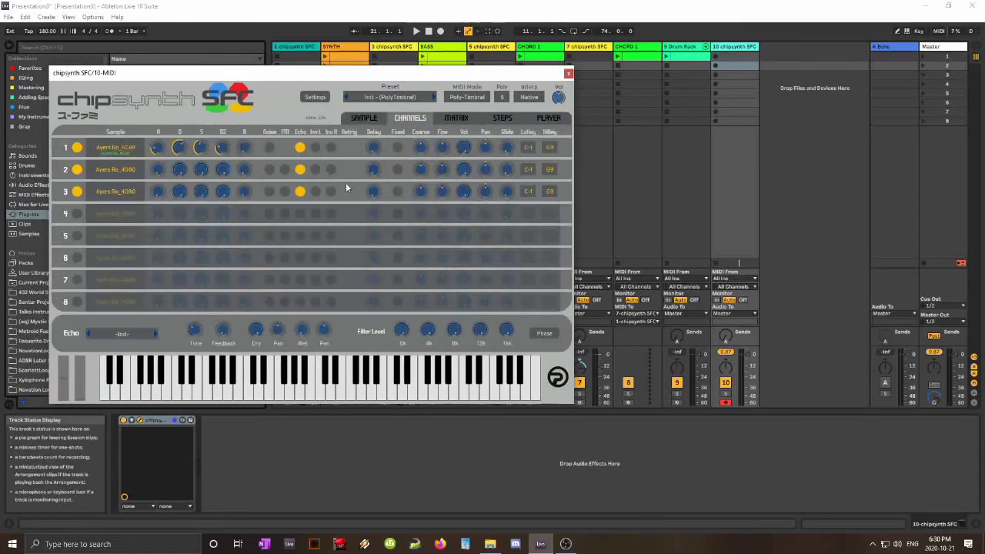
{"action": "left_click_drag", "start_coordinate": [200, 72], "coordinate": [240, 66]}
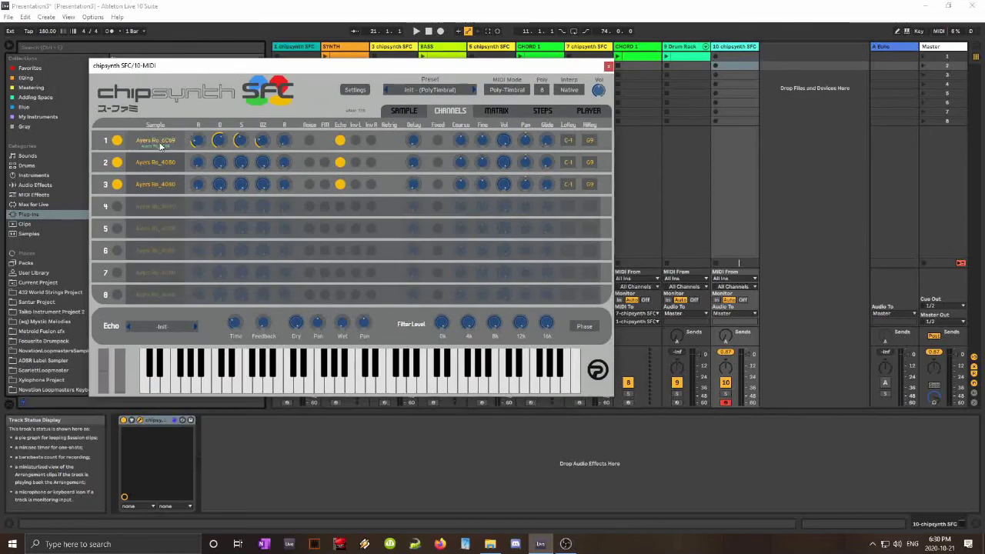
Give channels 1, 2 and 3 the samples Ayers Ro_4080, Ayers Ro_7389 and Ayers Ro_6C69.
{"action": "left_click", "coordinate": [160, 145]}
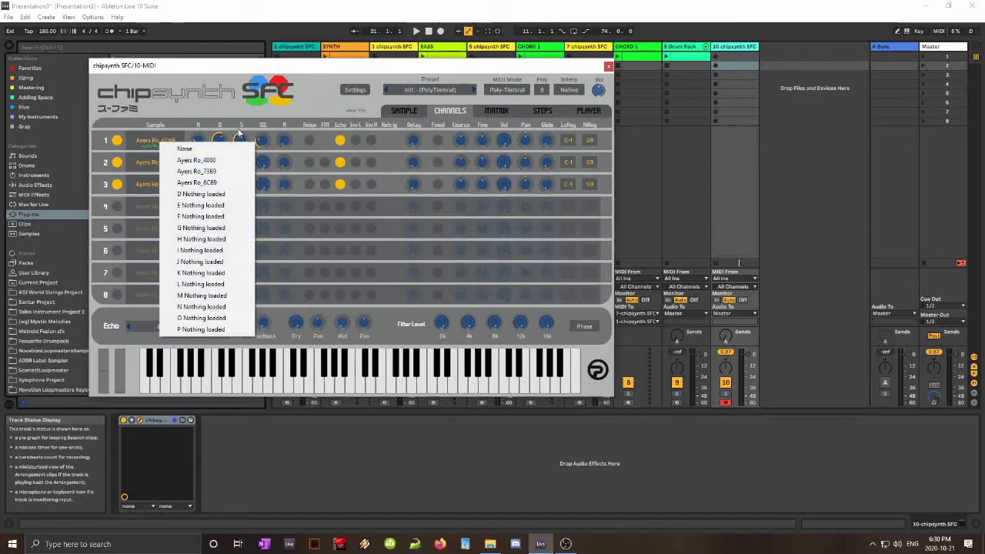
{"action": "left_click", "coordinate": [402, 110]}
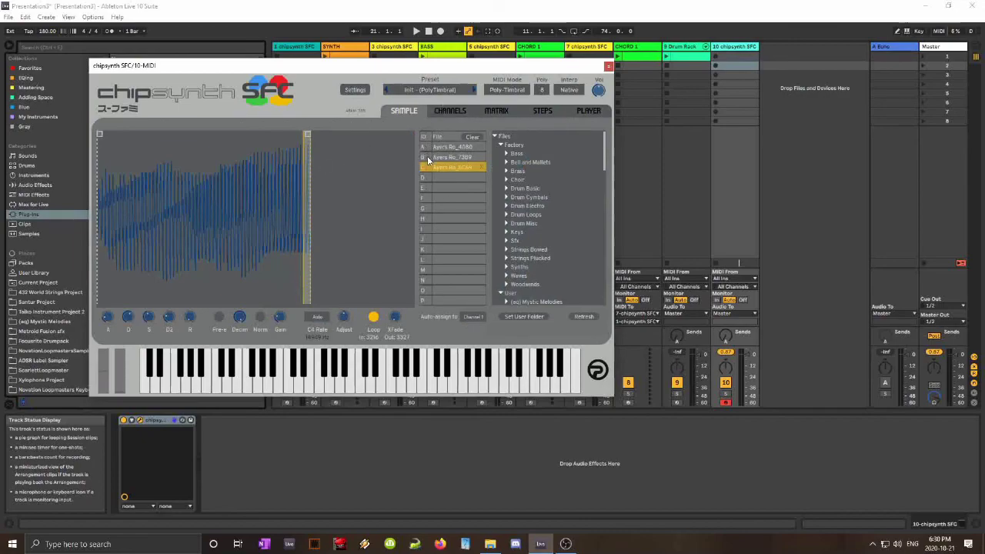
{"action": "left_click", "coordinate": [451, 110]}
{"action": "left_click", "coordinate": [153, 141]}
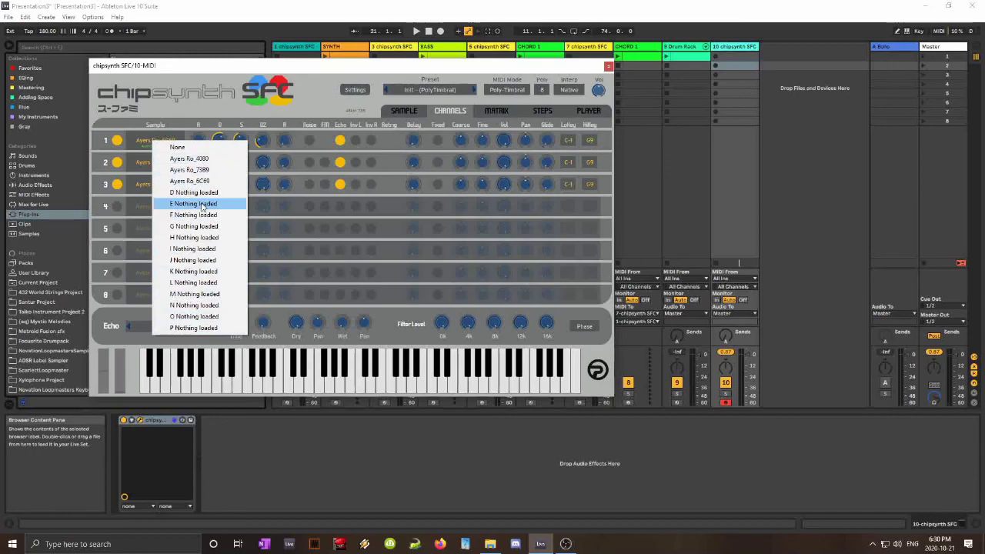
{"action": "left_click", "coordinate": [191, 160]}
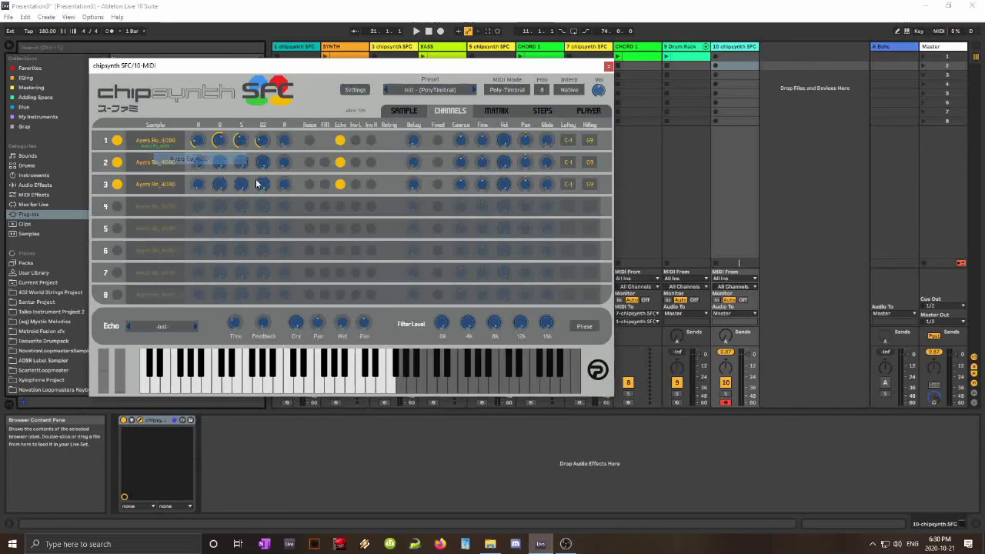
{"action": "left_click", "coordinate": [156, 162]}
{"action": "left_click", "coordinate": [176, 189]}
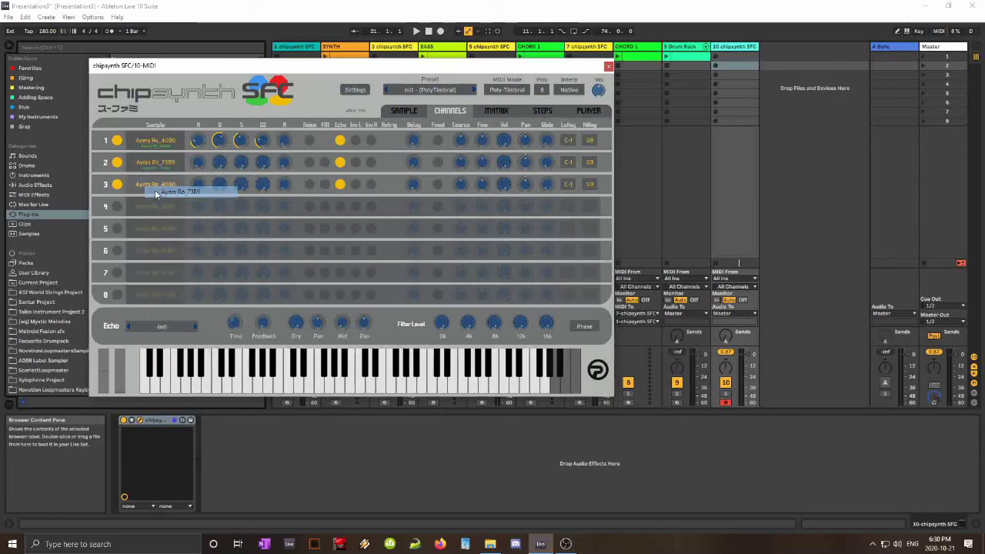
{"action": "left_click", "coordinate": [151, 191]}
{"action": "left_click", "coordinate": [189, 229]}
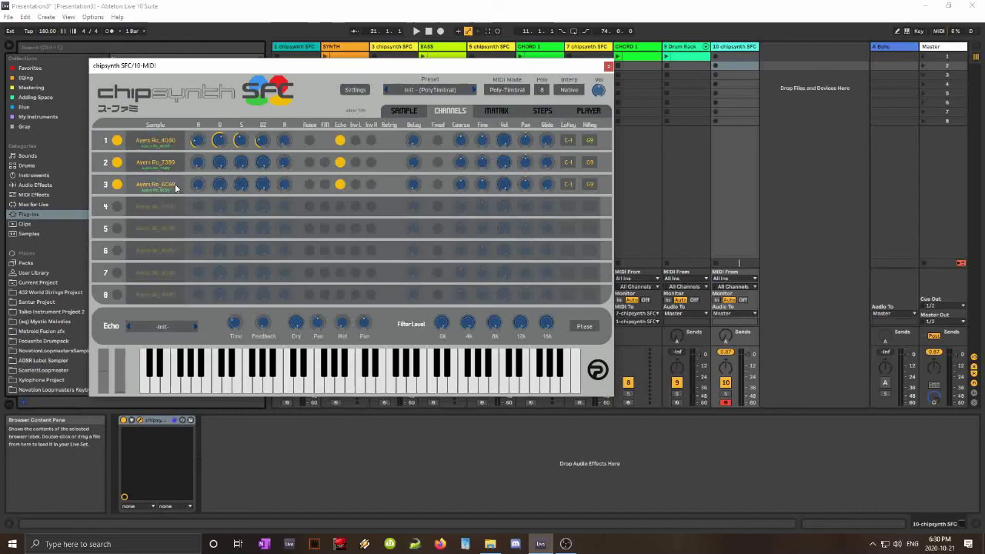
Back in the Ableton set, add MIDI tracks 11, 12 and 13 and select 11 MIDI.
{"action": "left_click", "coordinate": [787, 169]}
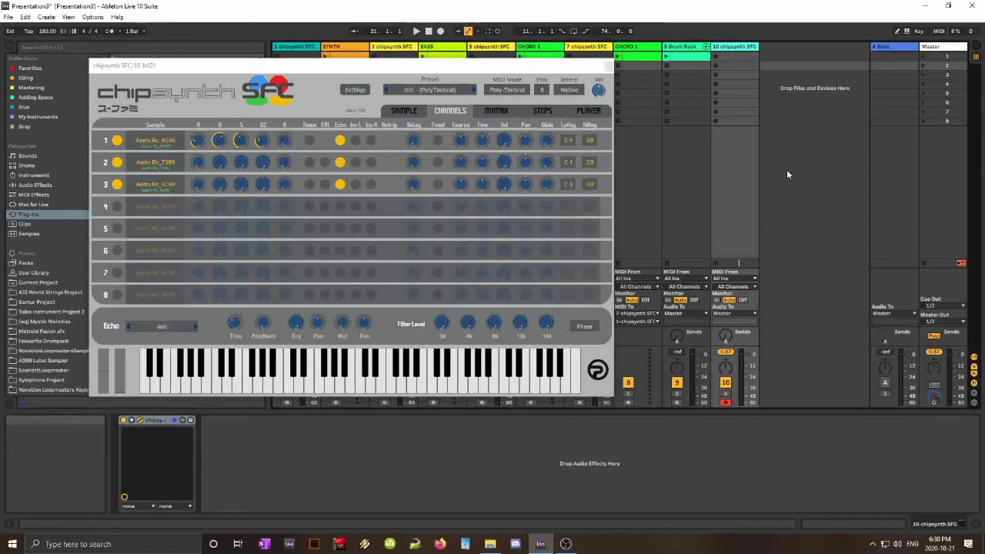
{"action": "right_click", "coordinate": [776, 113]}
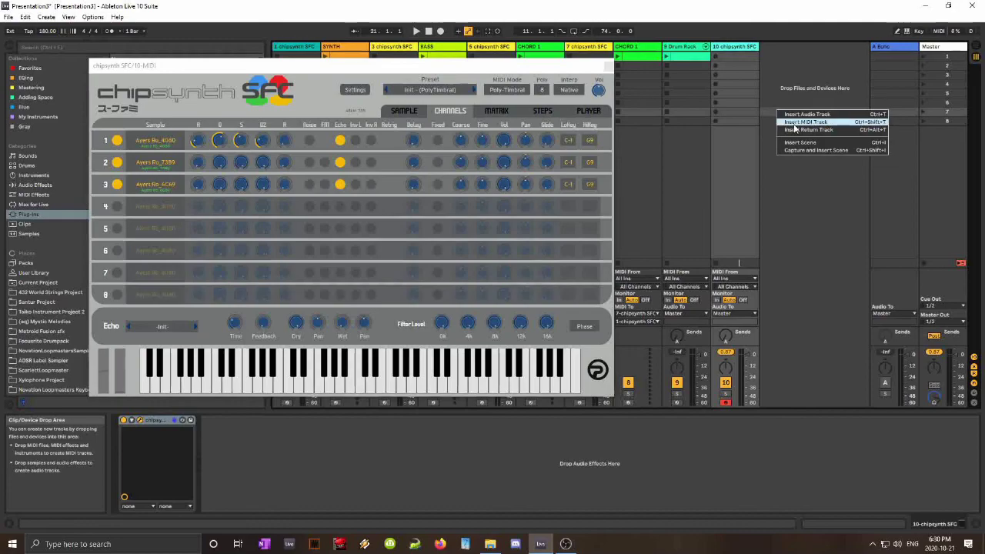
{"action": "left_click", "coordinate": [793, 127]}
{"action": "right_click", "coordinate": [819, 111]}
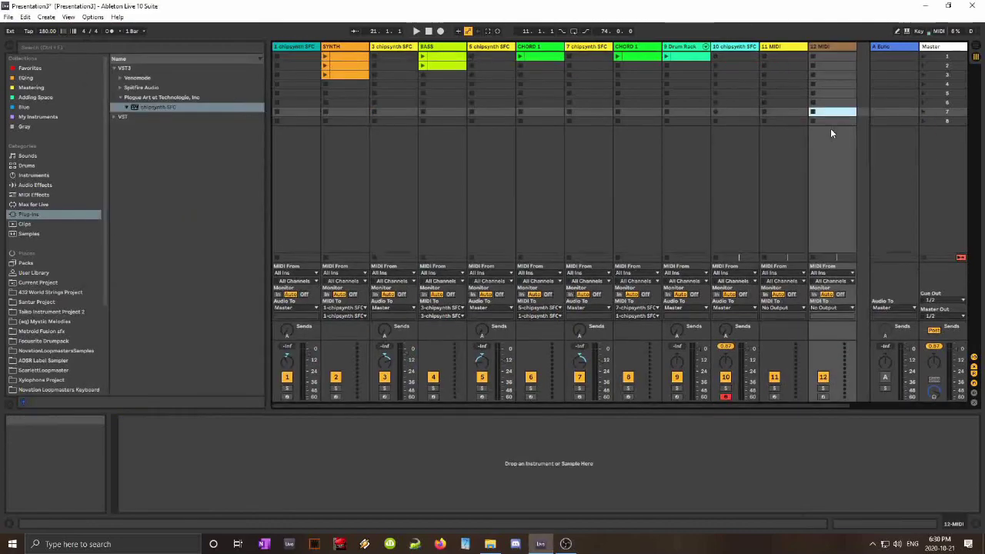
{"action": "right_click", "coordinate": [859, 121]}
{"action": "left_click", "coordinate": [905, 134]}
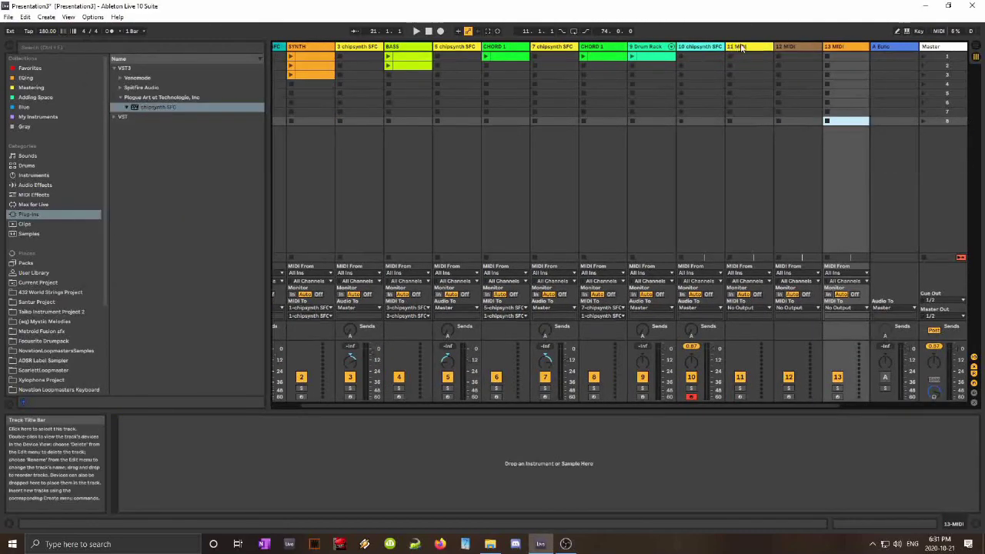
{"action": "left_click", "coordinate": [740, 47]}
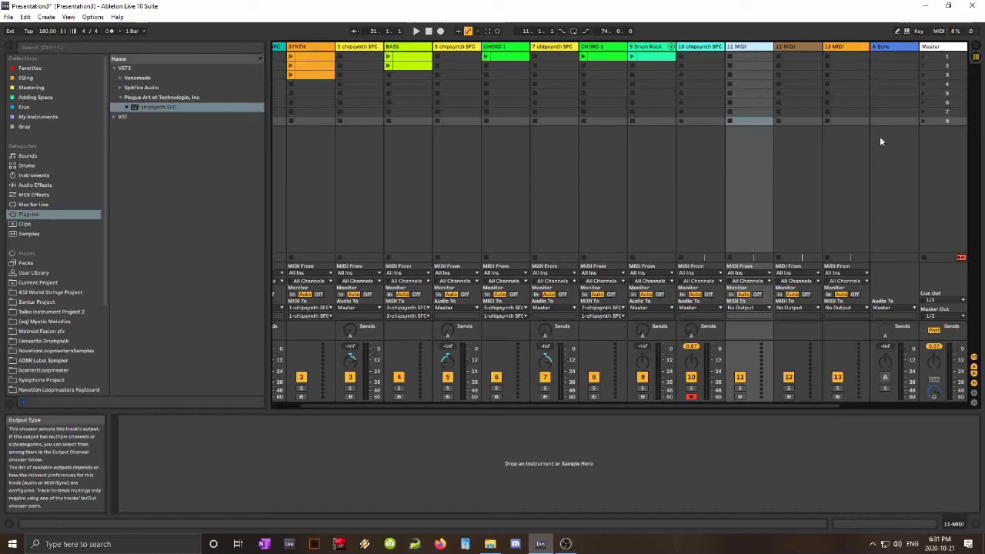
Set the MIDI output of 11, 12 and 13 MIDI to the 10-chipsynth SFC track.
{"action": "left_click", "coordinate": [750, 308]}
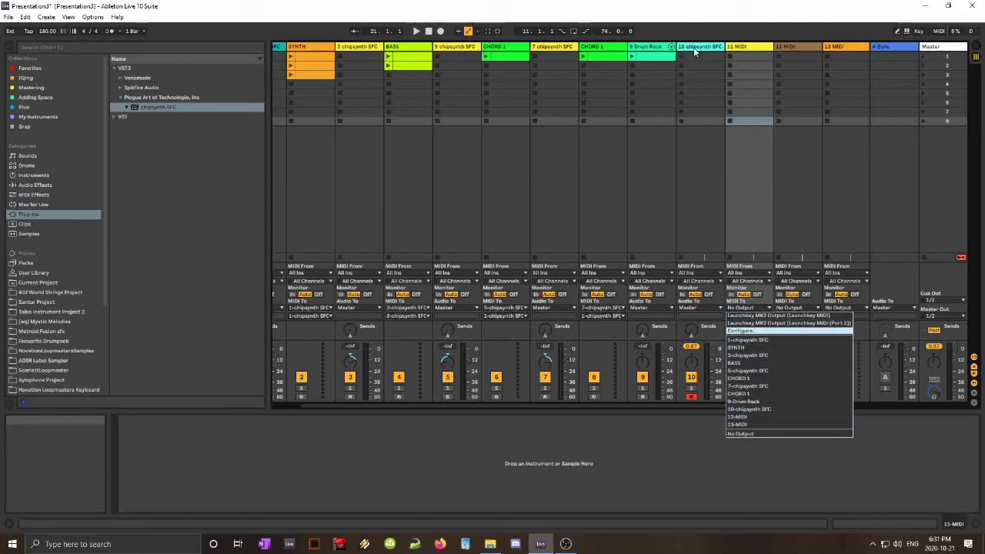
{"action": "left_click", "coordinate": [765, 413]}
{"action": "left_click", "coordinate": [797, 308]}
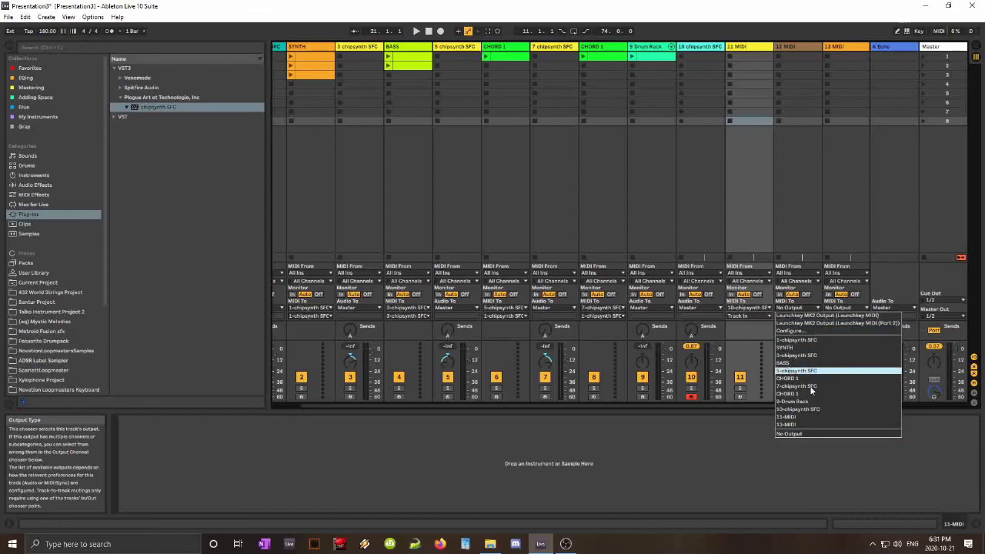
{"action": "left_click", "coordinate": [797, 409]}
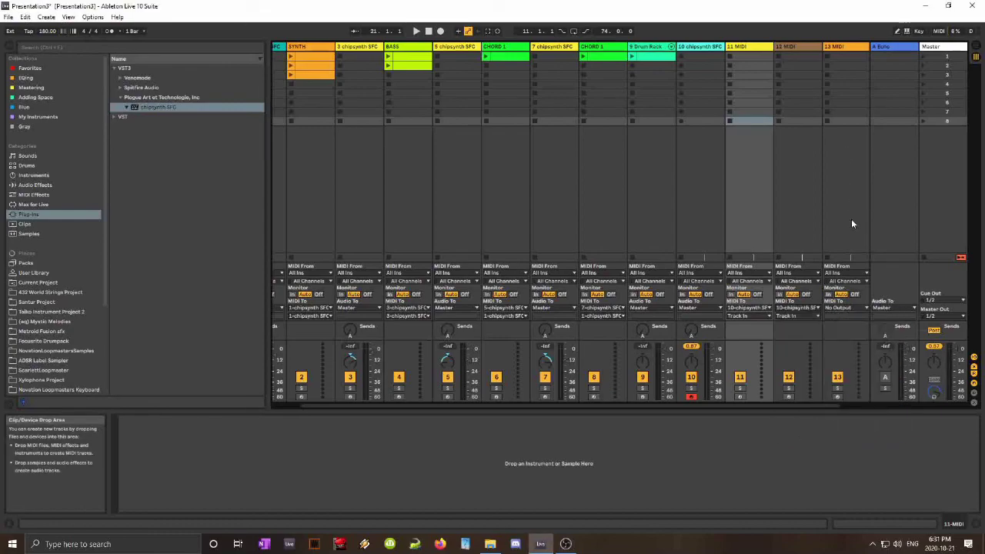
{"action": "left_click", "coordinate": [845, 309]}
{"action": "left_click", "coordinate": [843, 409]}
Route 11, 12 and 13 MIDI to chipsynth channels 1, 2 and 3, and record-arm 11 MIDI.
{"action": "left_click", "coordinate": [755, 316]}
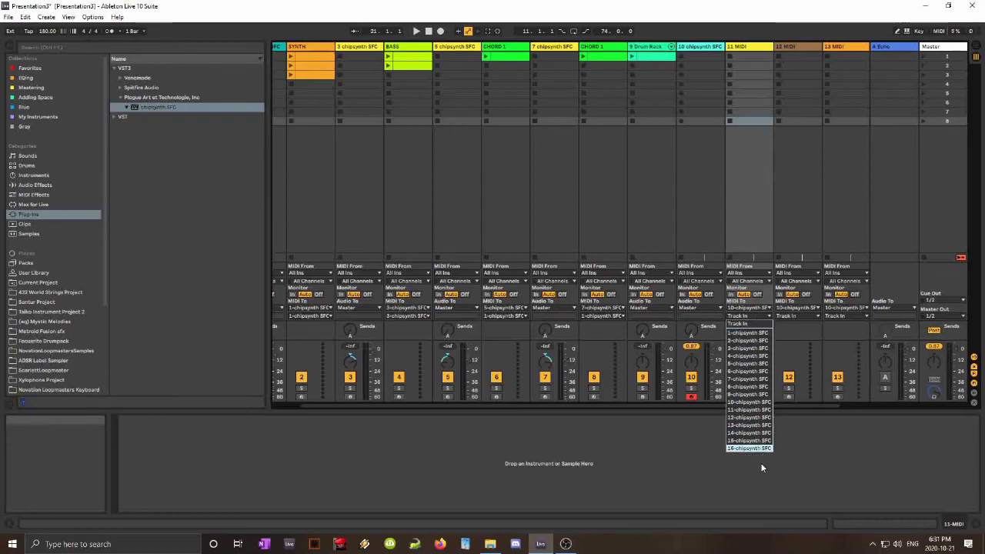
{"action": "left_click", "coordinate": [760, 340]}
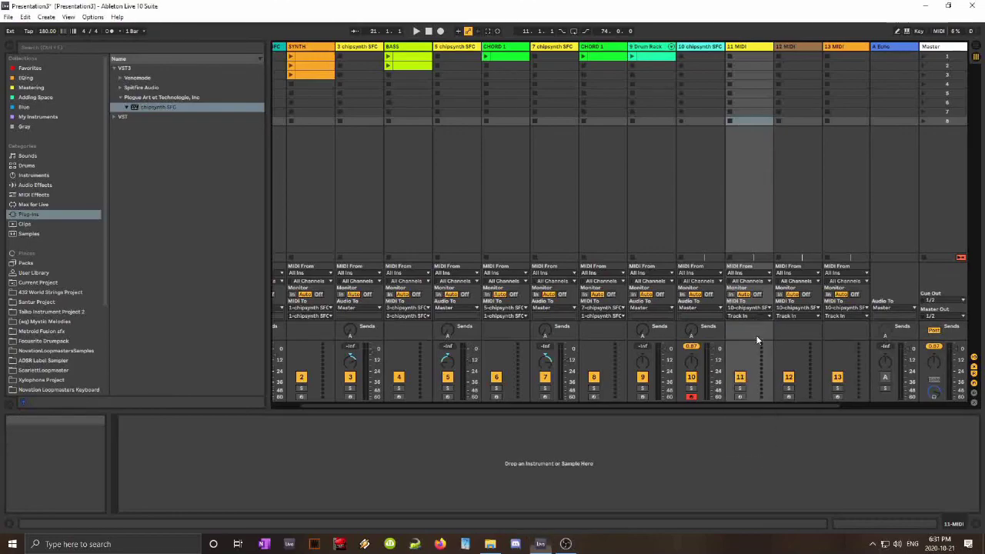
{"action": "left_click", "coordinate": [797, 316]}
{"action": "left_click", "coordinate": [800, 339]}
{"action": "left_click", "coordinate": [845, 317]}
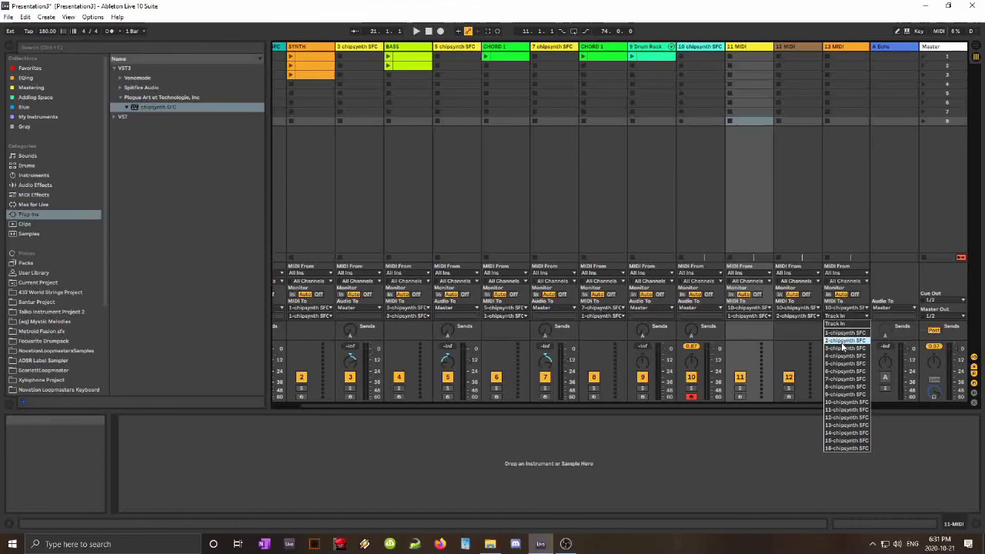
{"action": "left_click", "coordinate": [846, 348]}
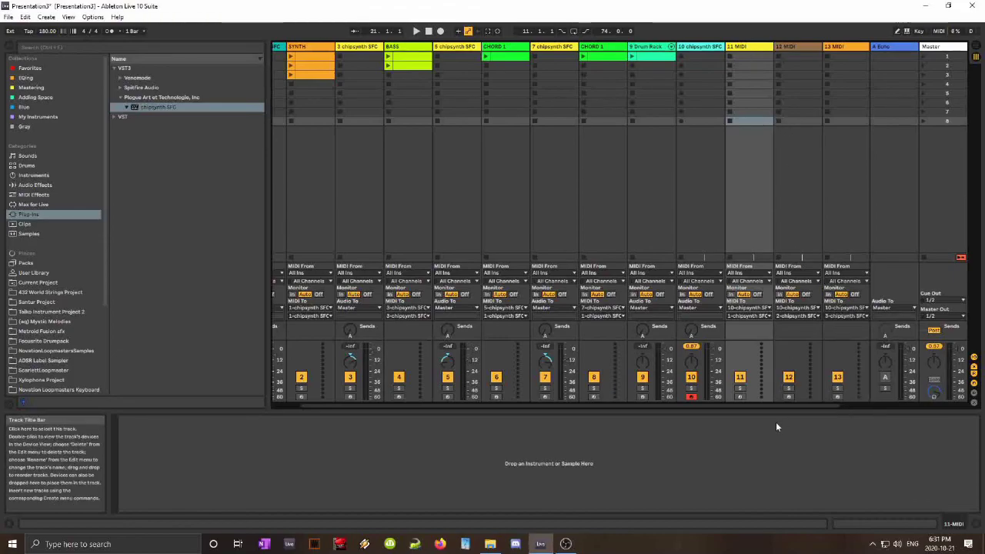
{"action": "left_click", "coordinate": [740, 398]}
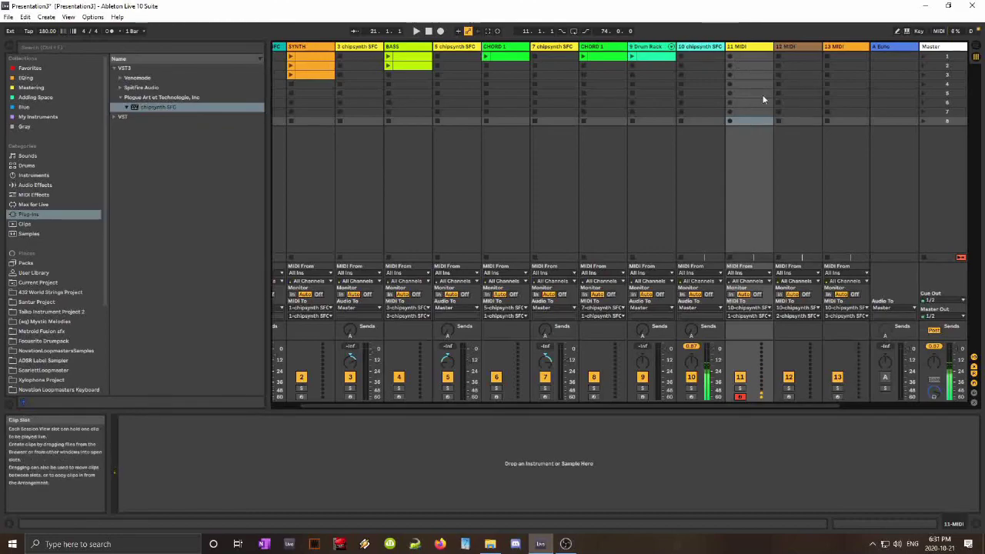
Record-arm 12 MIDI and 13 MIDI, and bring up the chipsynth on track 10.
{"action": "left_click", "coordinate": [788, 397]}
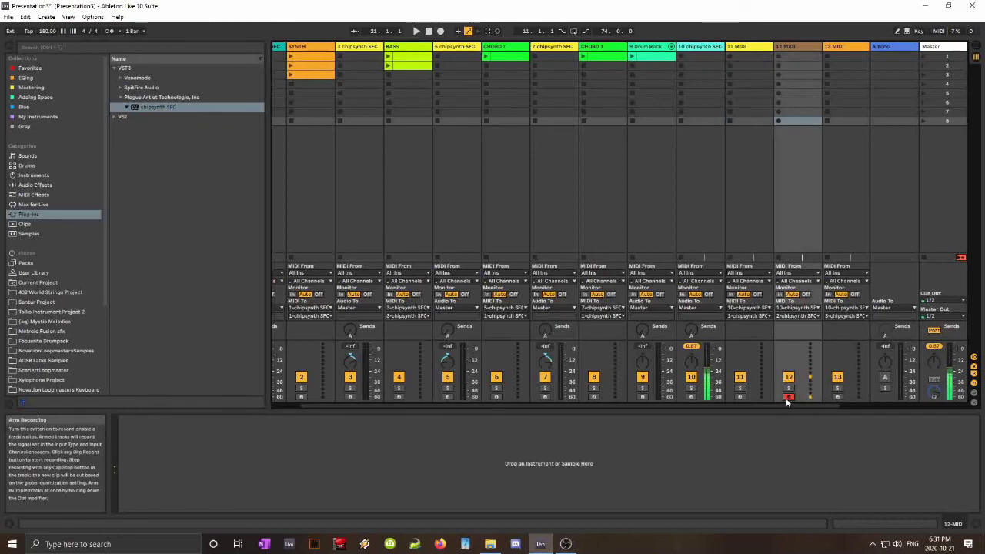
{"action": "left_click", "coordinate": [838, 396]}
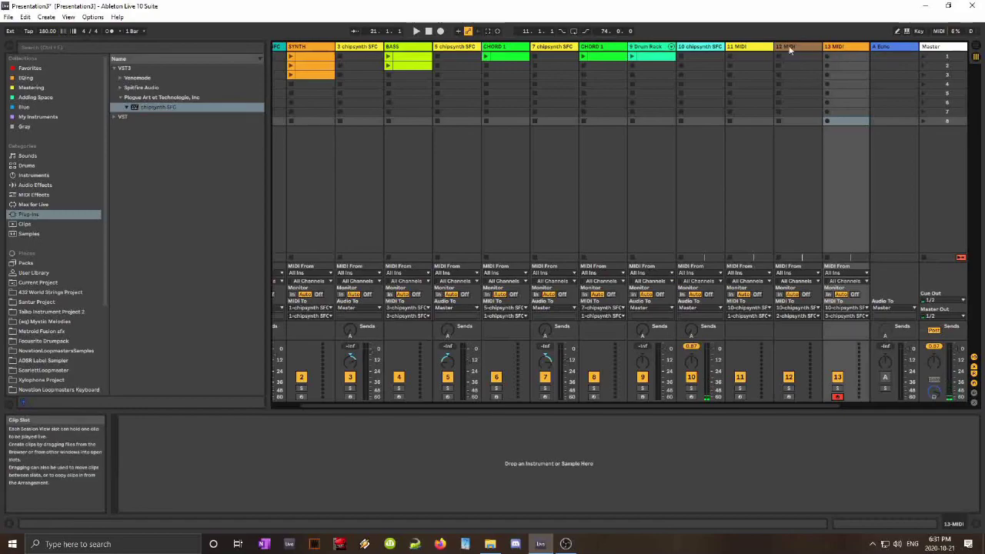
{"action": "left_click", "coordinate": [702, 47]}
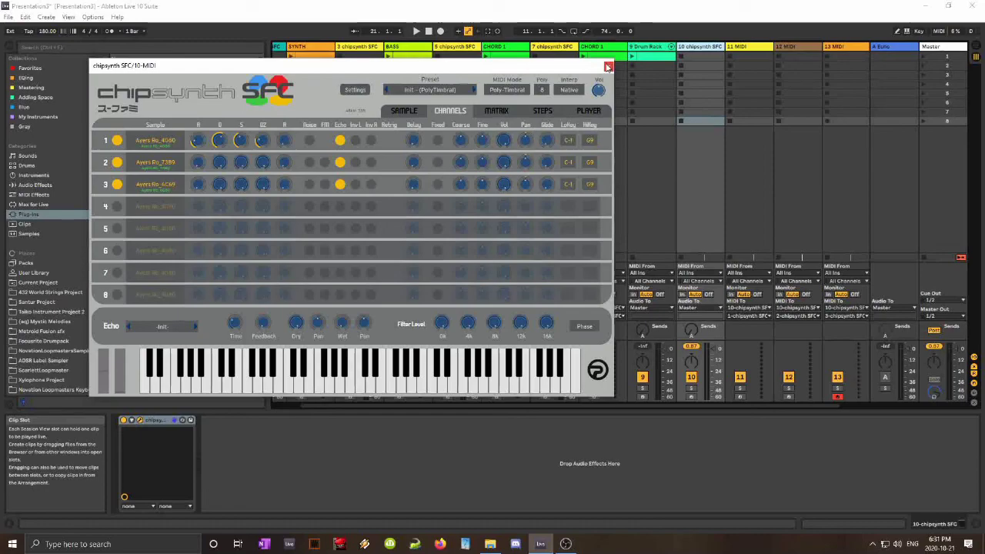
Close the chipsynth window and delete the extra chipsynth and MIDI tracks.
{"action": "left_click", "coordinate": [608, 67]}
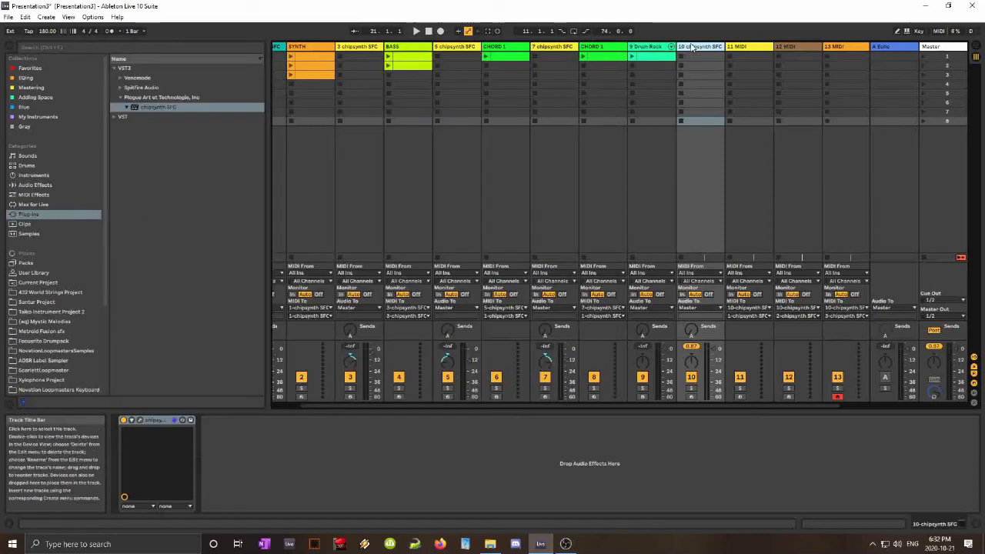
{"action": "key", "text": "Delete"}
{"action": "key", "text": "Delete"}
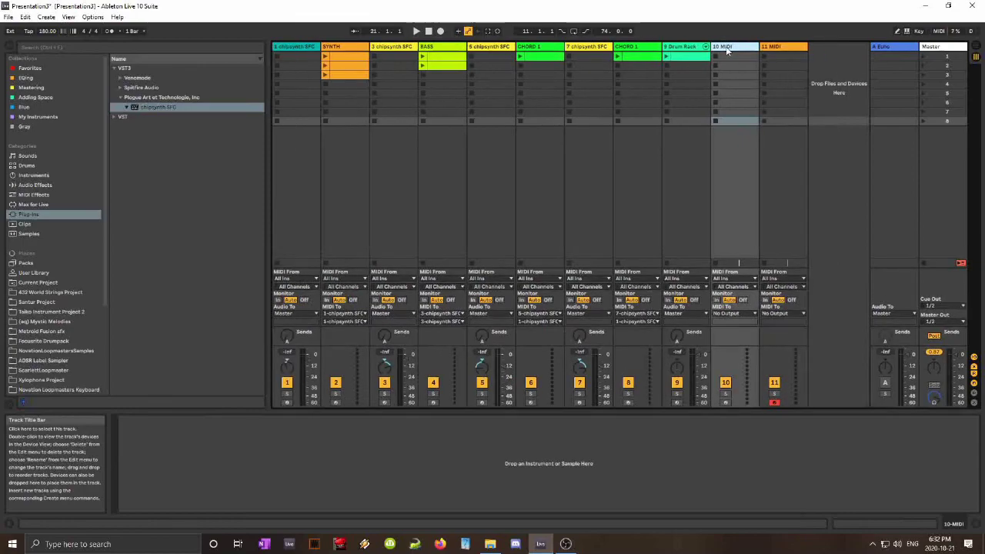
{"action": "key", "text": "Delete"}
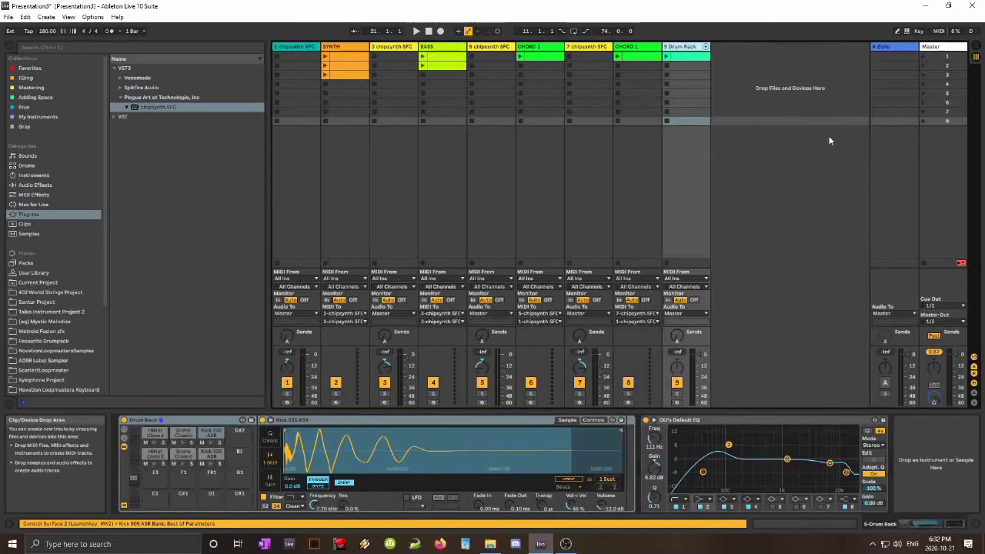
In Arrangement View, restore clip playback, select SYNTH bars 20.3–28.3, and select the 1 chipsynth track.
{"action": "key", "text": "Tab"}
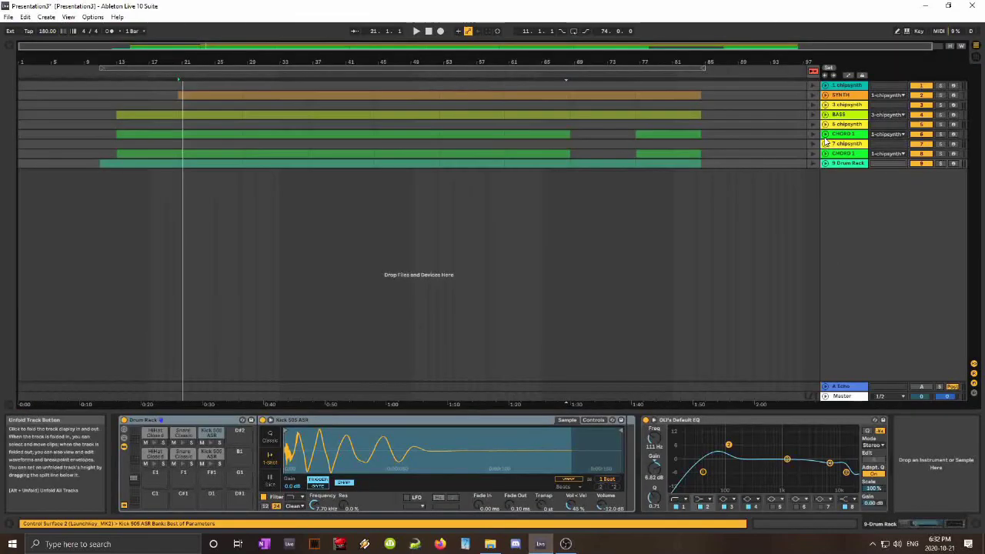
{"action": "left_click", "coordinate": [817, 74]}
{"action": "left_click_drag", "start_coordinate": [179, 95], "coordinate": [242, 95]}
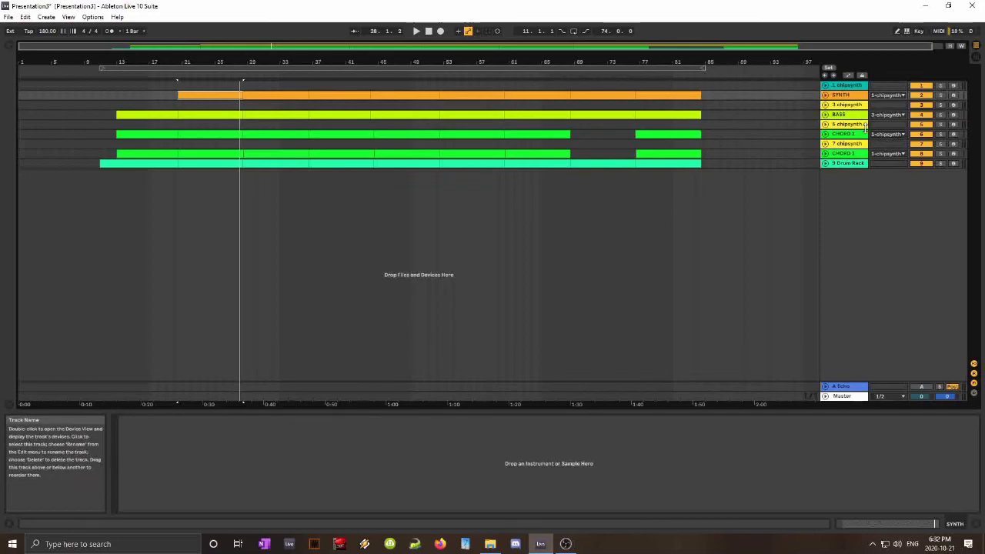
{"action": "left_click", "coordinate": [841, 86]}
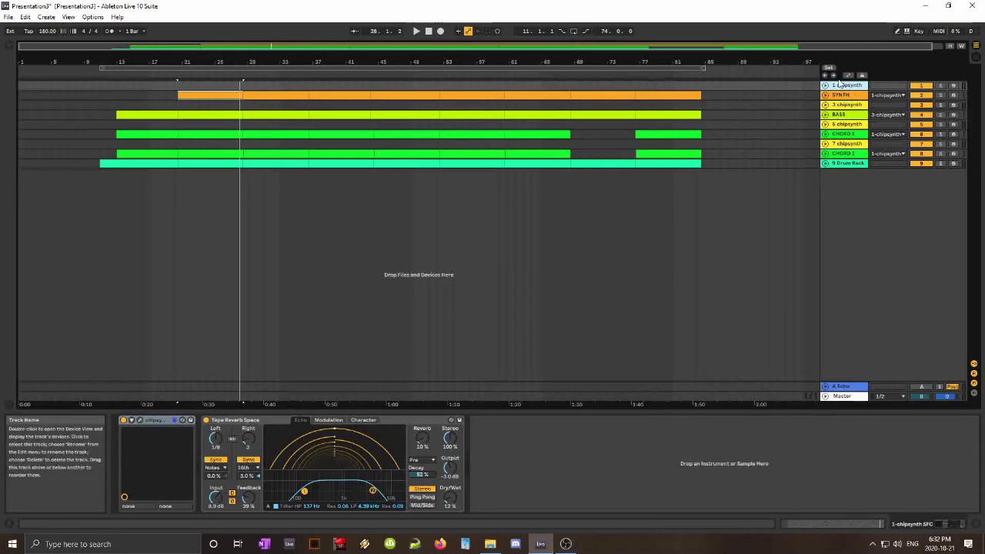
Open and close the chipsynth window on the 1 chipsynth track, then clear the selection.
{"action": "left_click", "coordinate": [140, 420]}
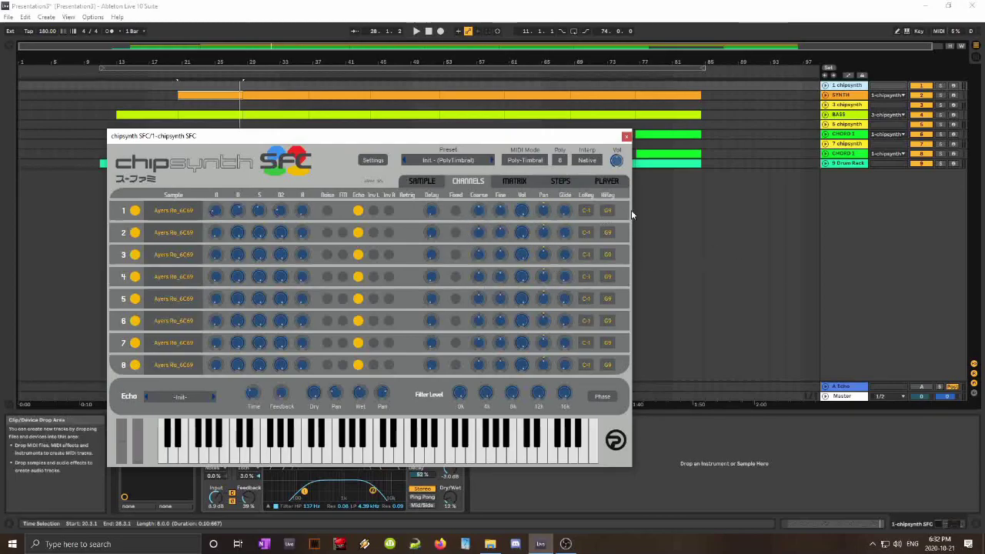
{"action": "left_click", "coordinate": [627, 138]}
{"action": "left_click", "coordinate": [680, 258]}
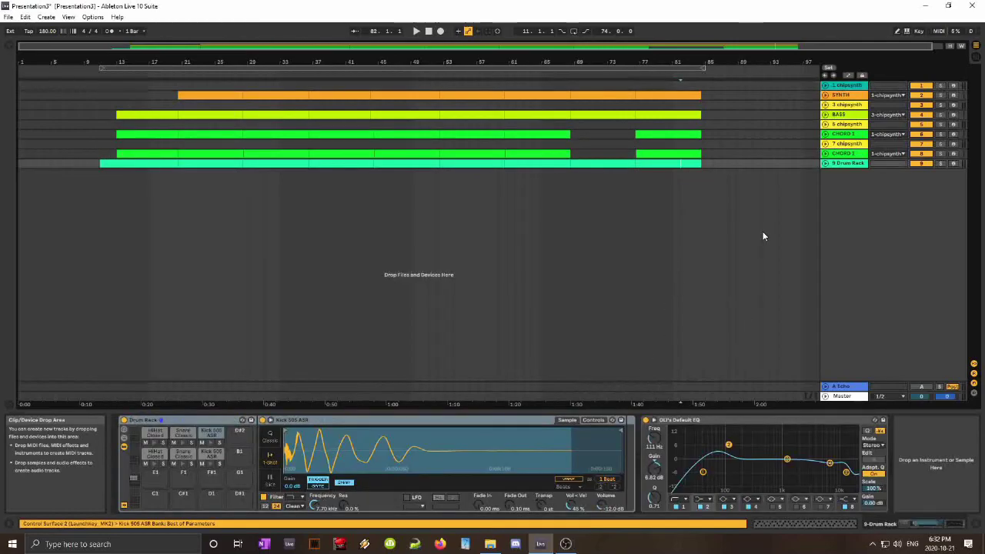
Select bars 20.3–28.3 of the SYNTH clip and start playback from there.
{"action": "left_click", "coordinate": [222, 105]}
{"action": "left_click", "coordinate": [221, 95]}
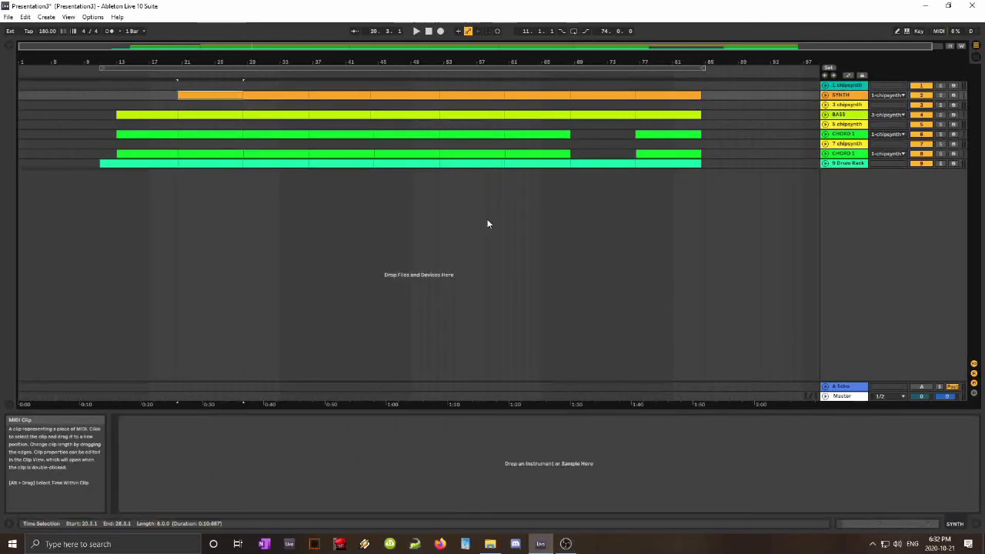
{"action": "key", "text": "space"}
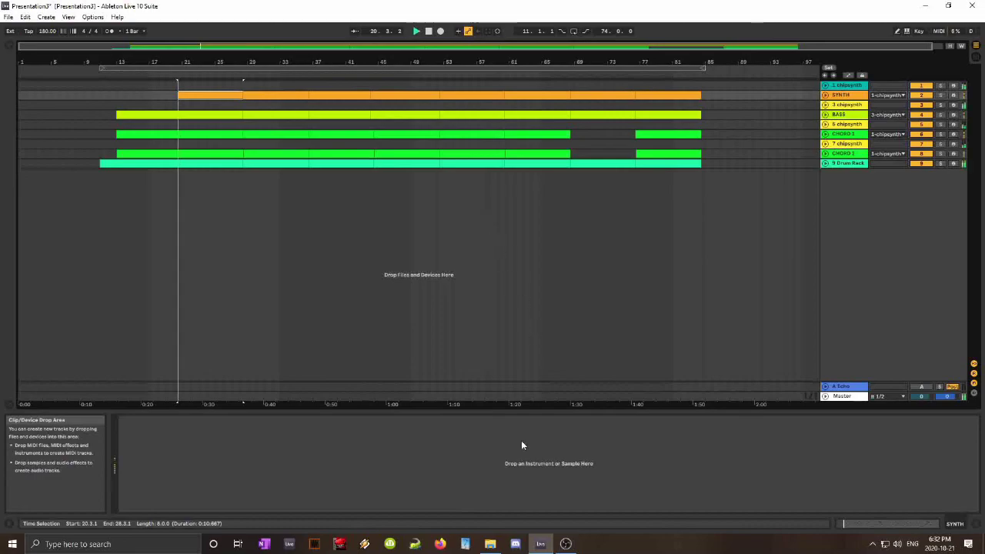